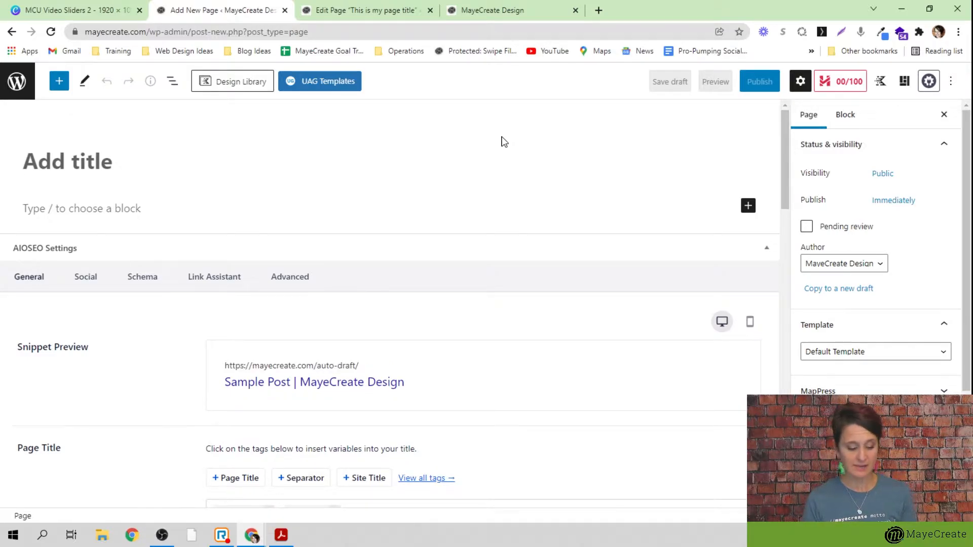
Title the new page "Make a Page Title"
text(Make )
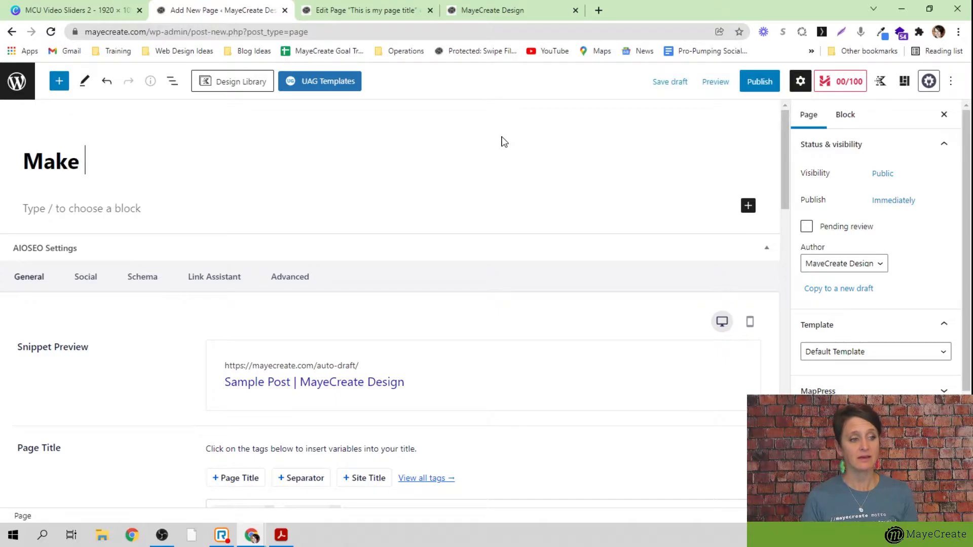
text(a Pag Ti)
key(BackSpace)
key(BackSpace)
key(BackSpace)
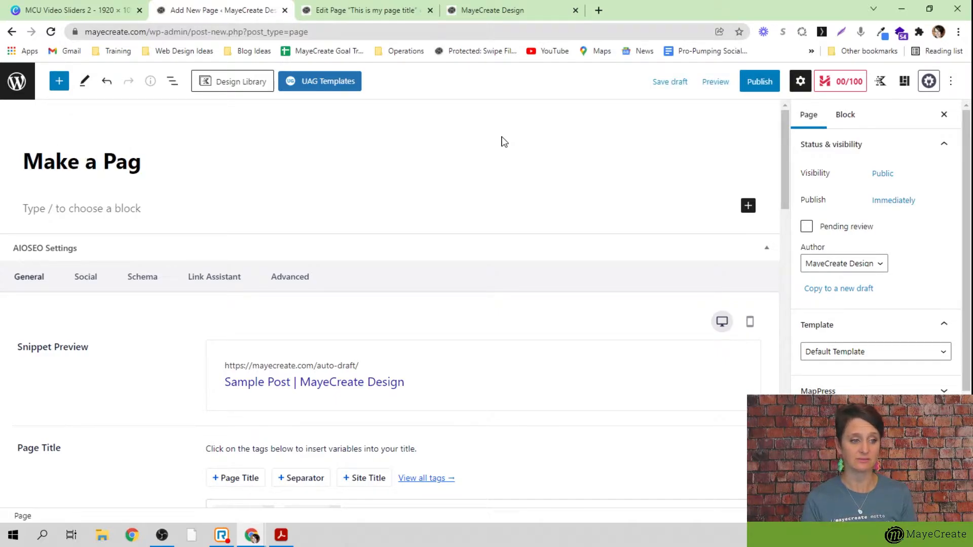
text(e Title)
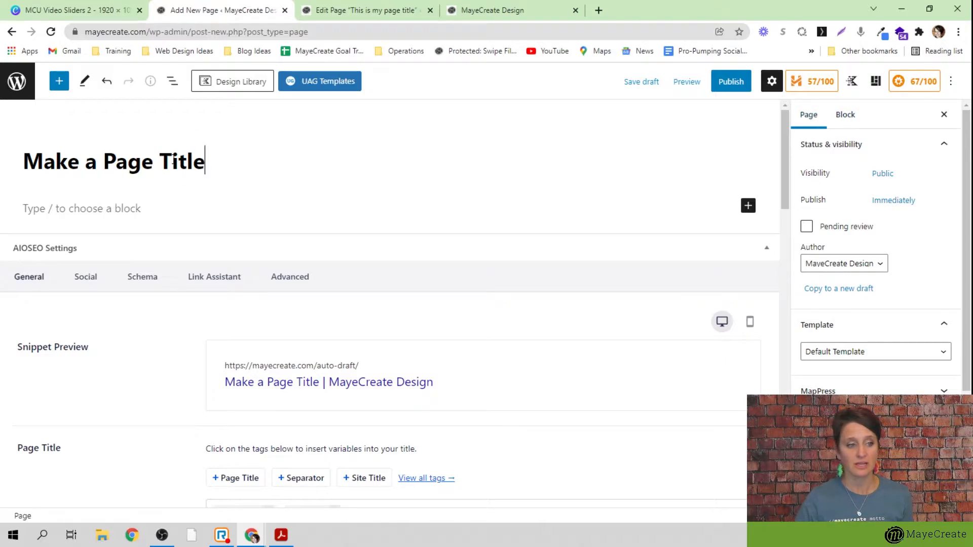
Try the Password Protected visibility in the page settings without entering a password, and set the visibility back to Public
click(121, 214)
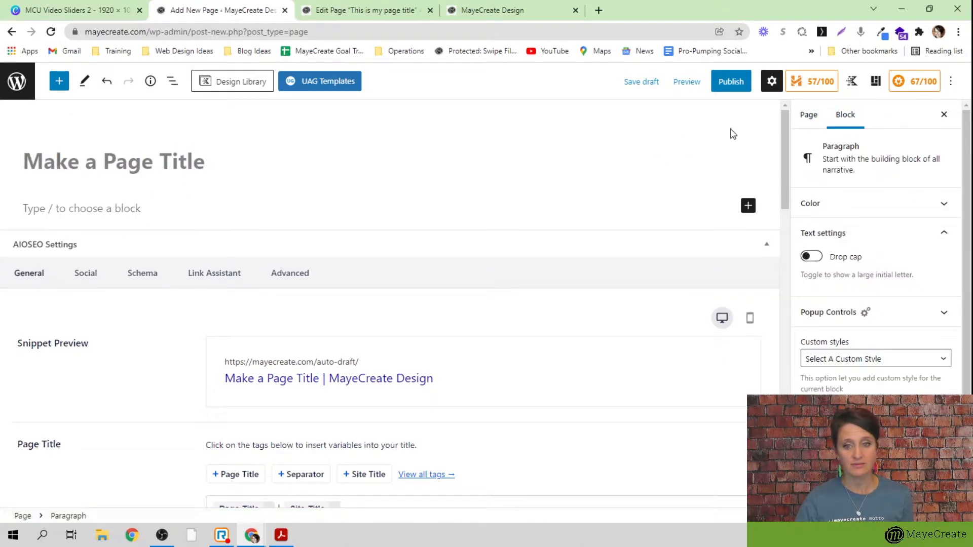
click(807, 117)
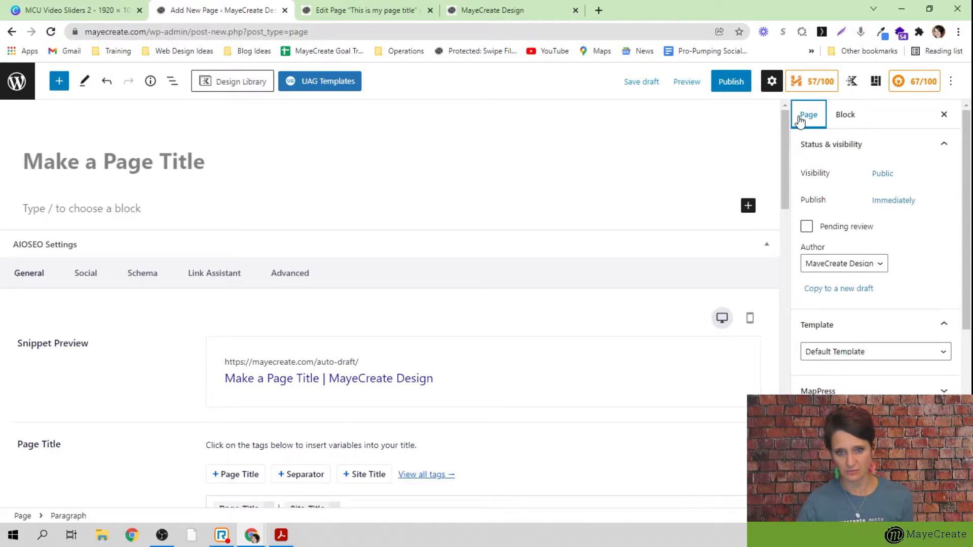
click(882, 174)
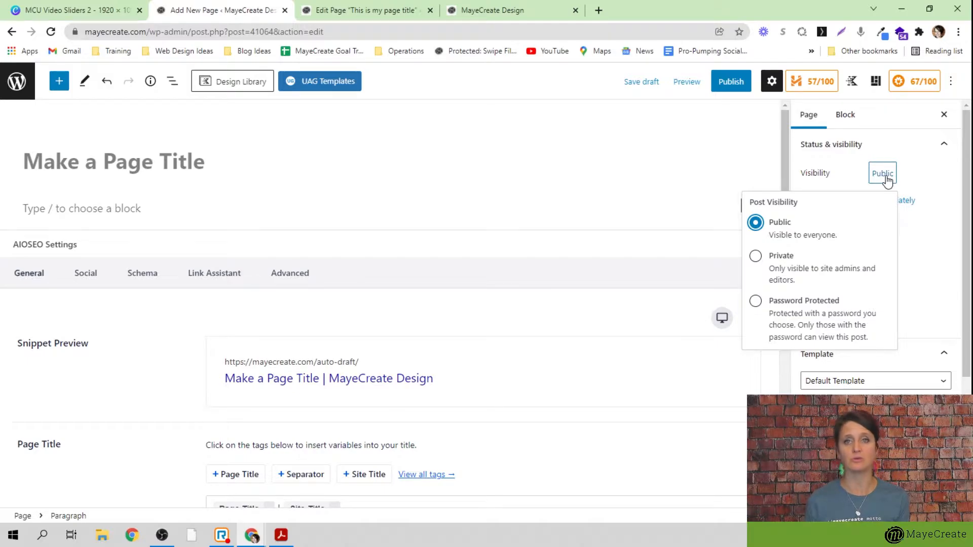
click(791, 303)
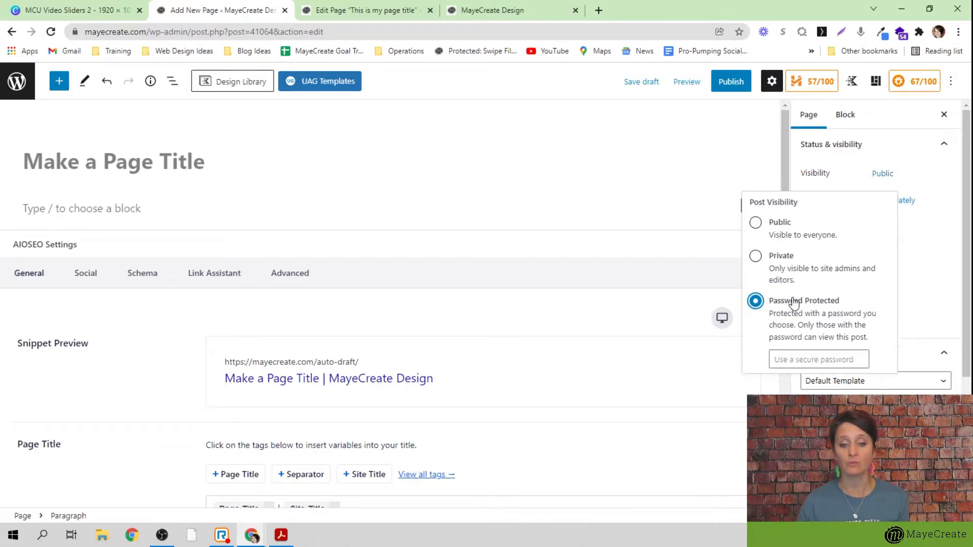
click(784, 360)
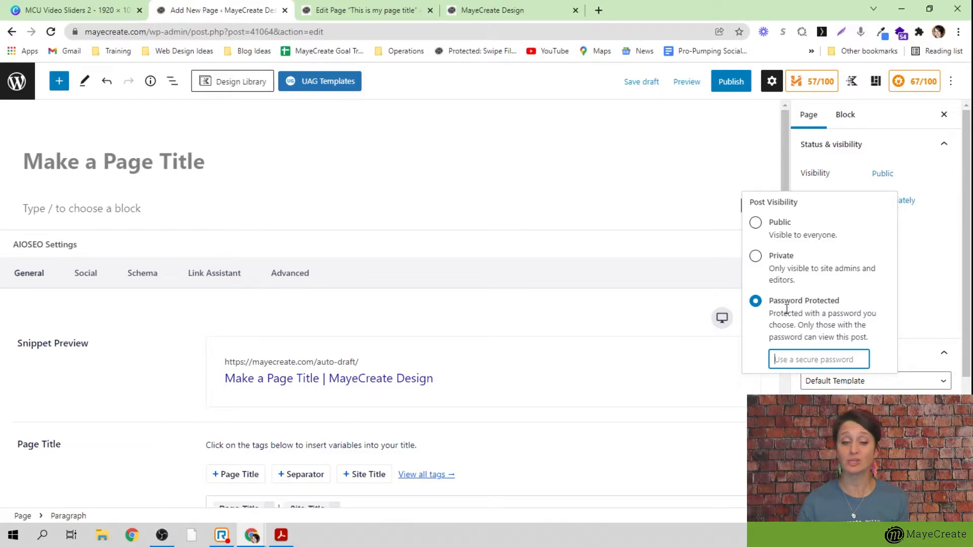
click(755, 225)
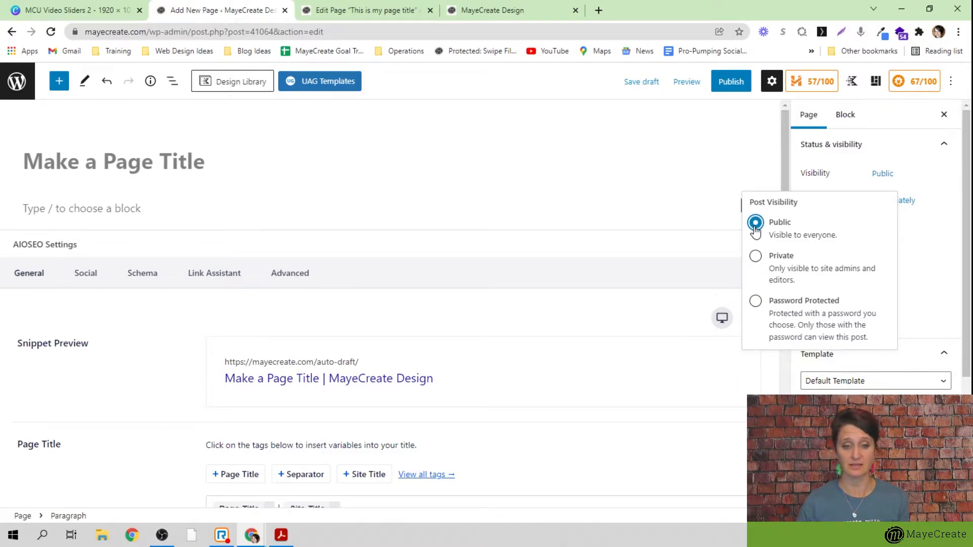
click(724, 165)
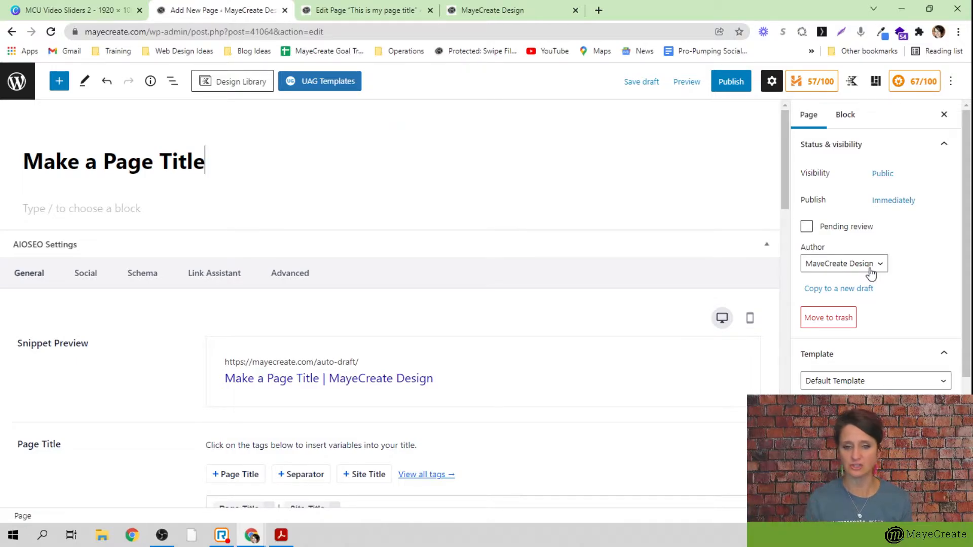
Browse the available page templates and switch the page to the Thank You template
scroll(904, 291, down, 4)
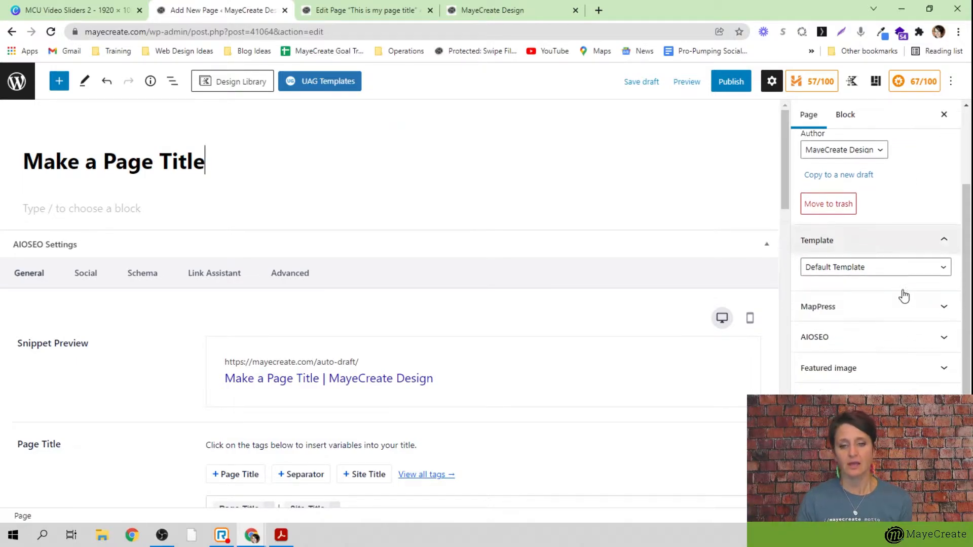
click(918, 202)
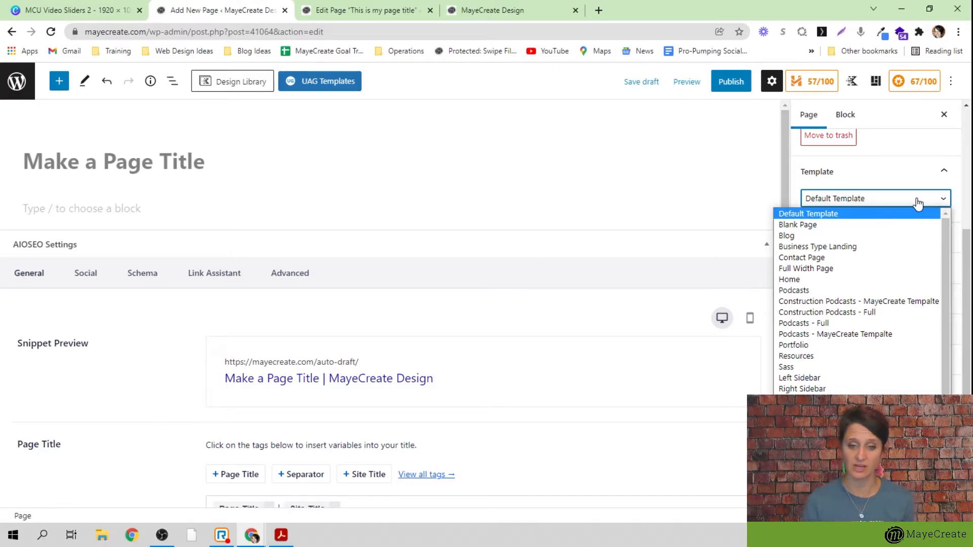
scroll(437, 341, down, 15)
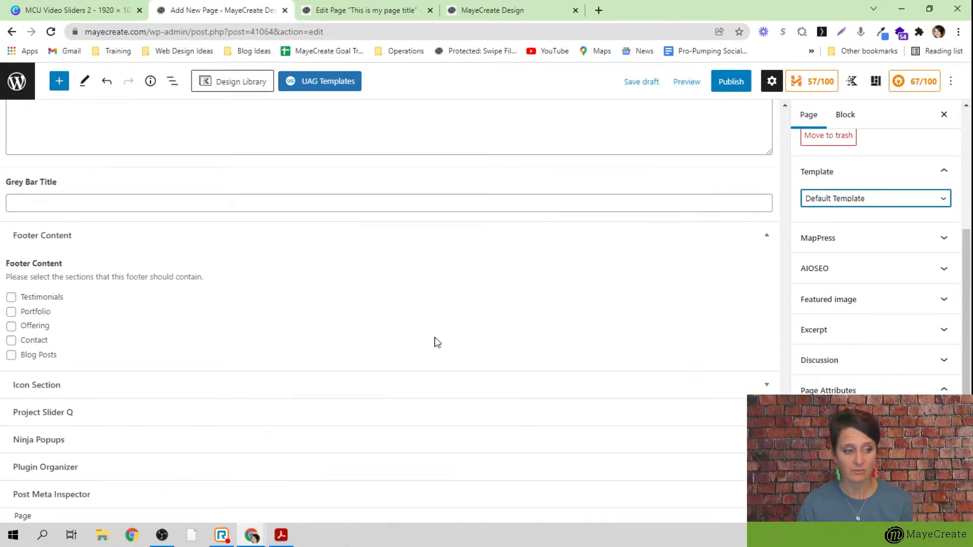
scroll(434, 341, up, 1)
click(935, 201)
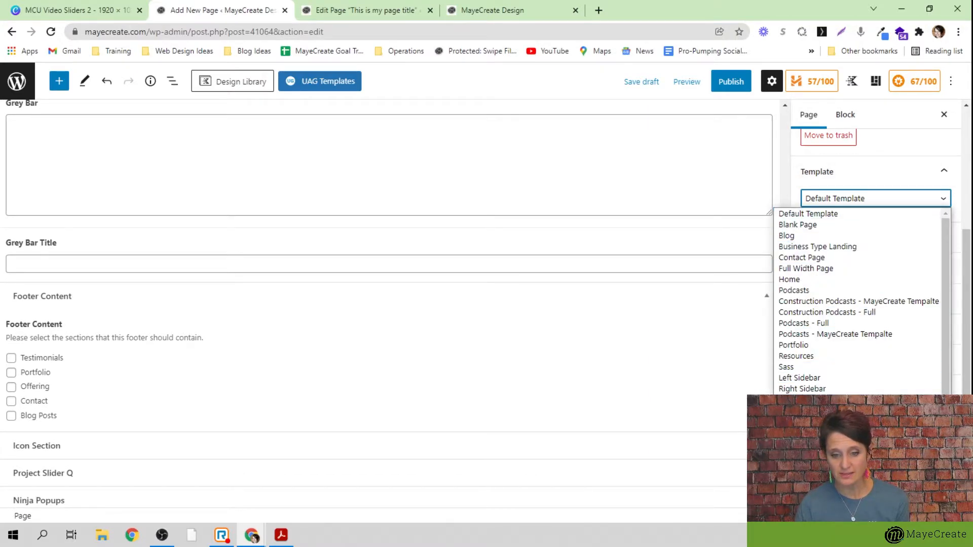
click(811, 401)
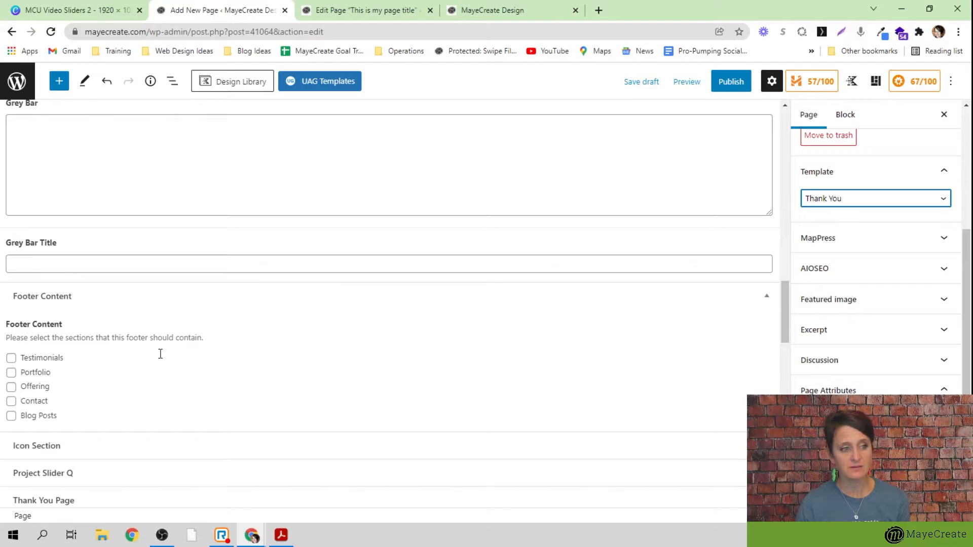
Review the custom fields of the Thank You template and set the page back to Default Template
scroll(419, 304, down, 13)
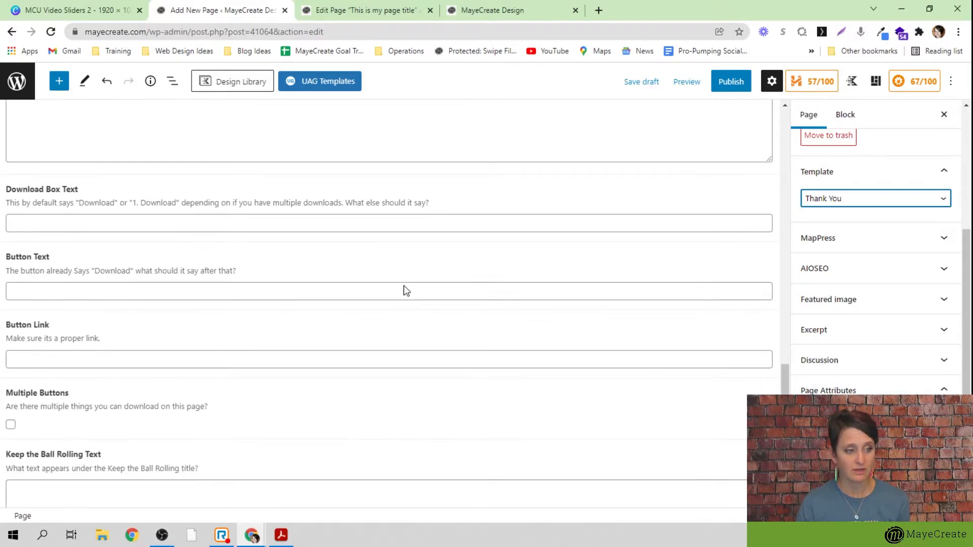
scroll(87, 292, down, 2)
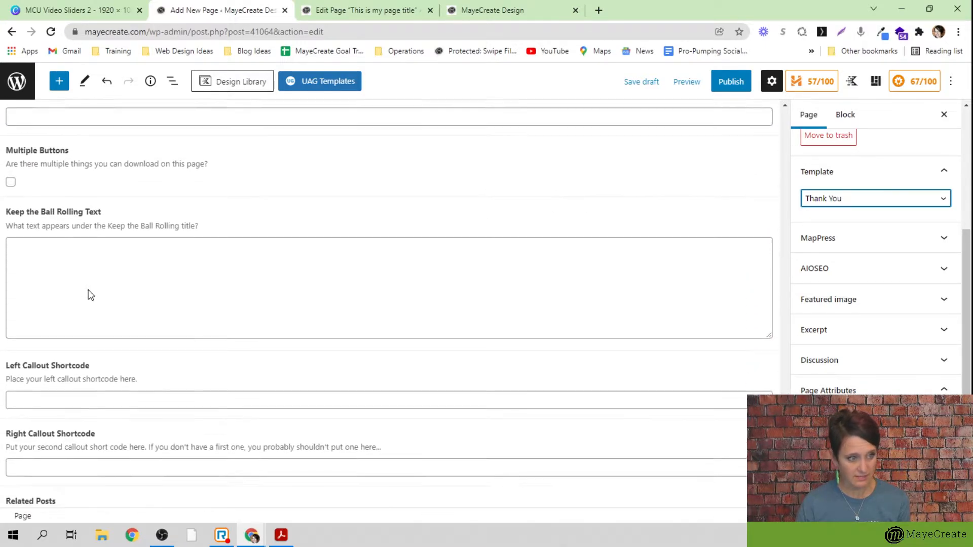
scroll(104, 271, down, 4)
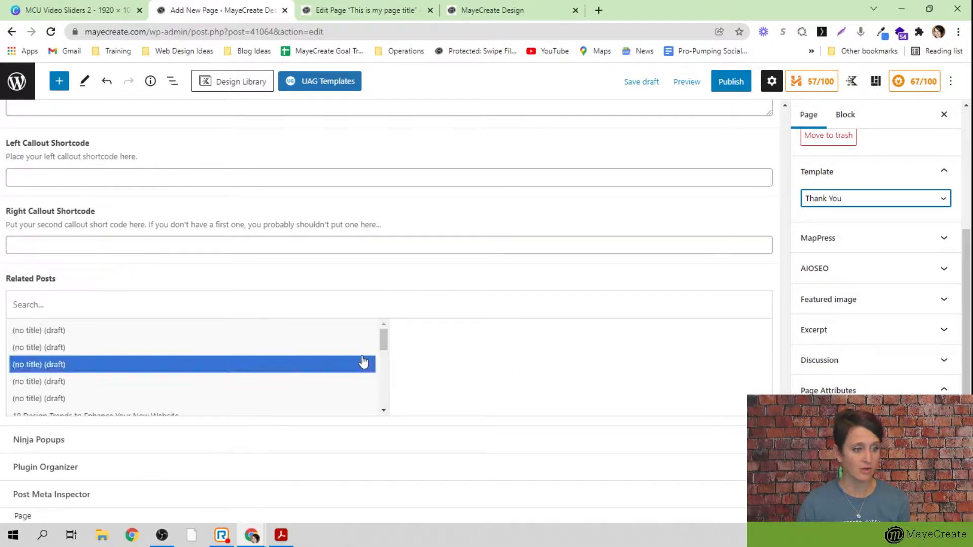
click(844, 204)
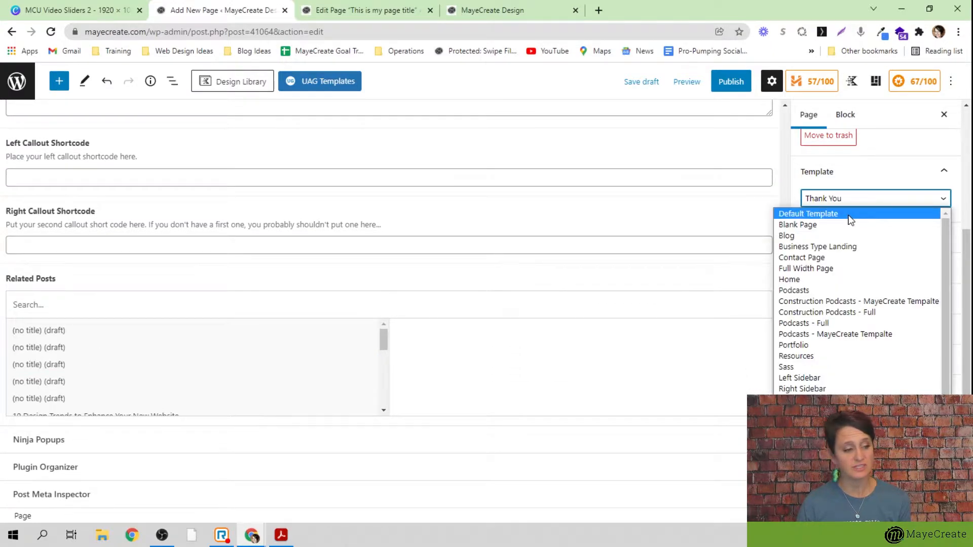
click(850, 215)
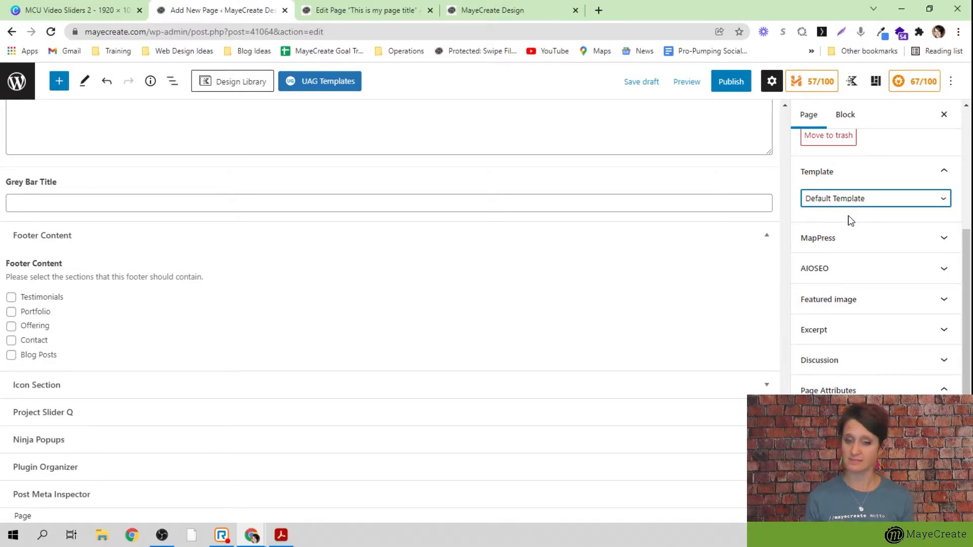
Look at the media library and file upload options for the featured image, and close the picker without choosing one
click(949, 304)
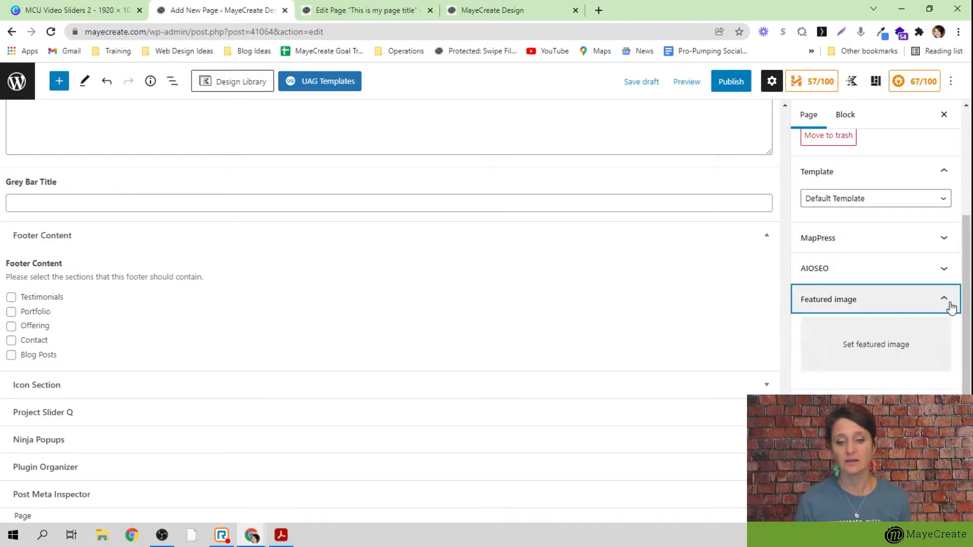
click(866, 341)
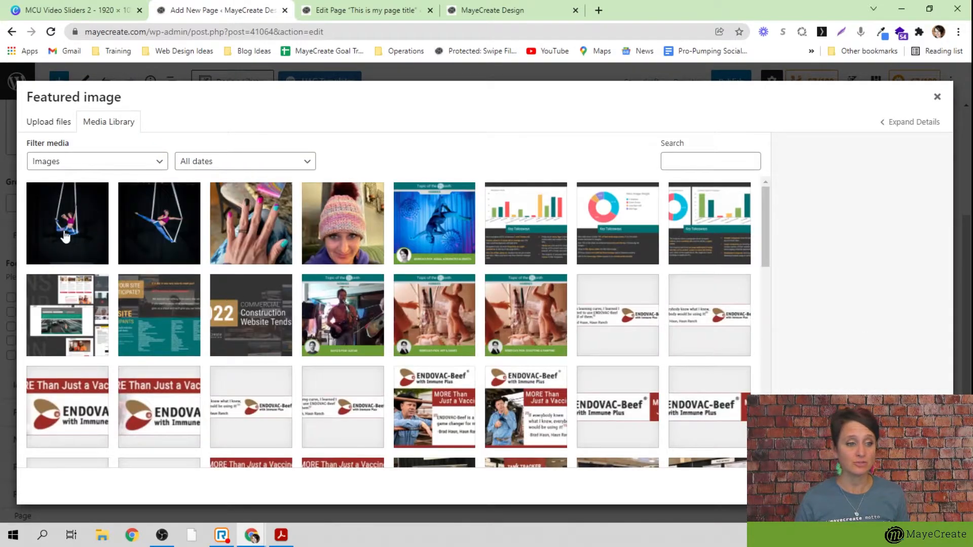
click(50, 127)
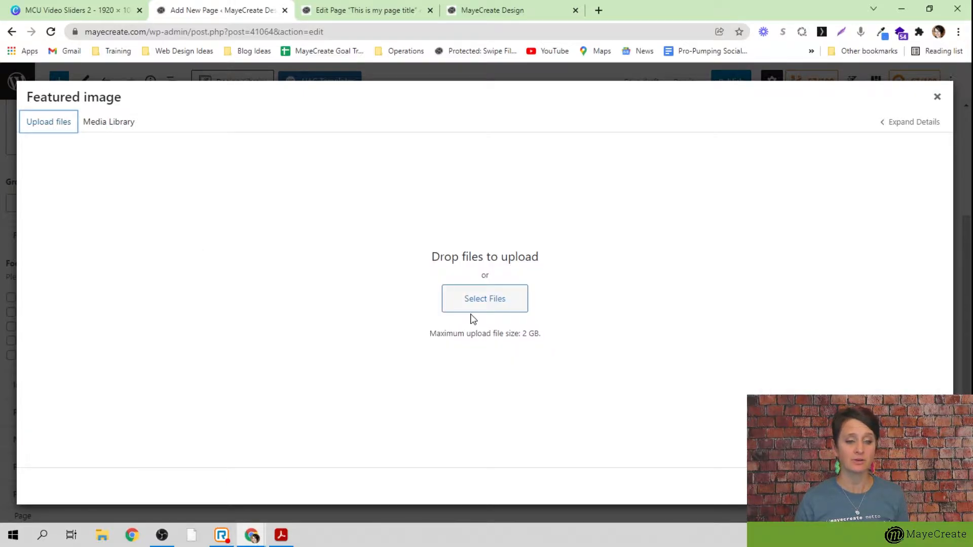
click(940, 101)
scroll(925, 209, down, 2)
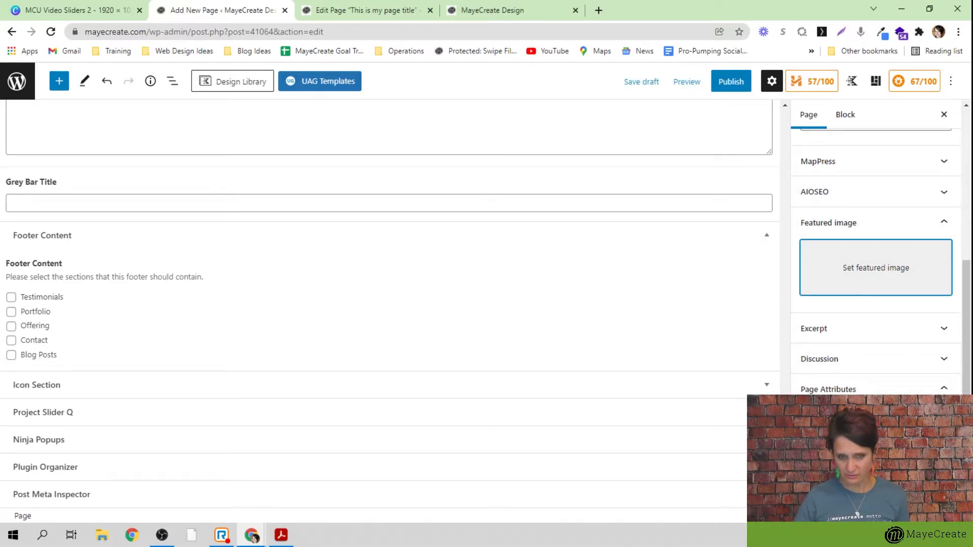
View the Construction submenu on the live MayeCreate site and return to the beginning of the new page's editor
click(485, 11)
mouse_move(495, 102)
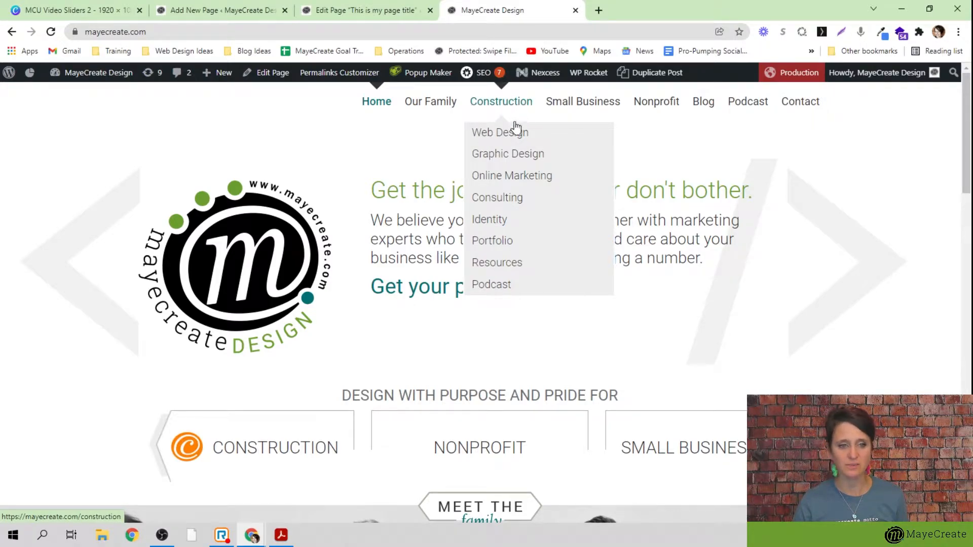
click(322, 13)
click(244, 12)
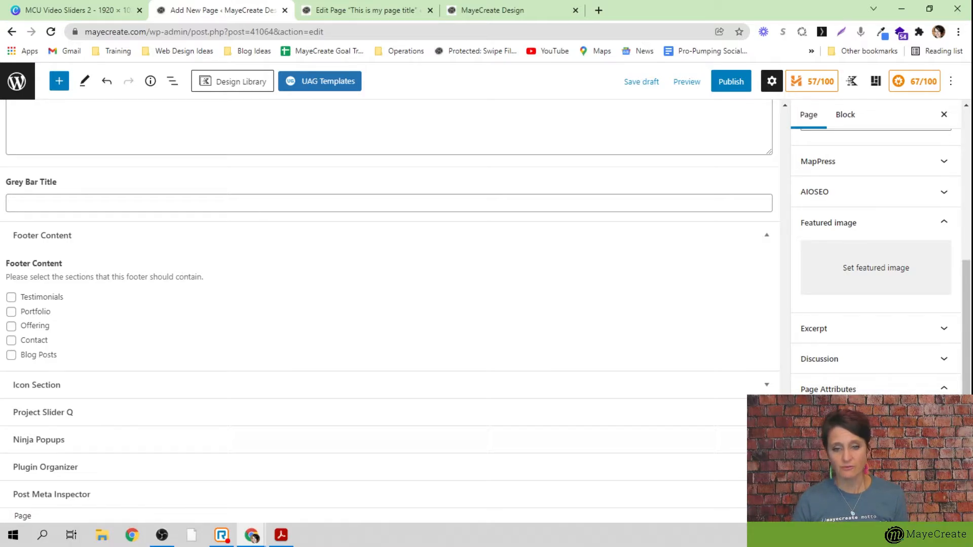
scroll(875, 254, up, 5)
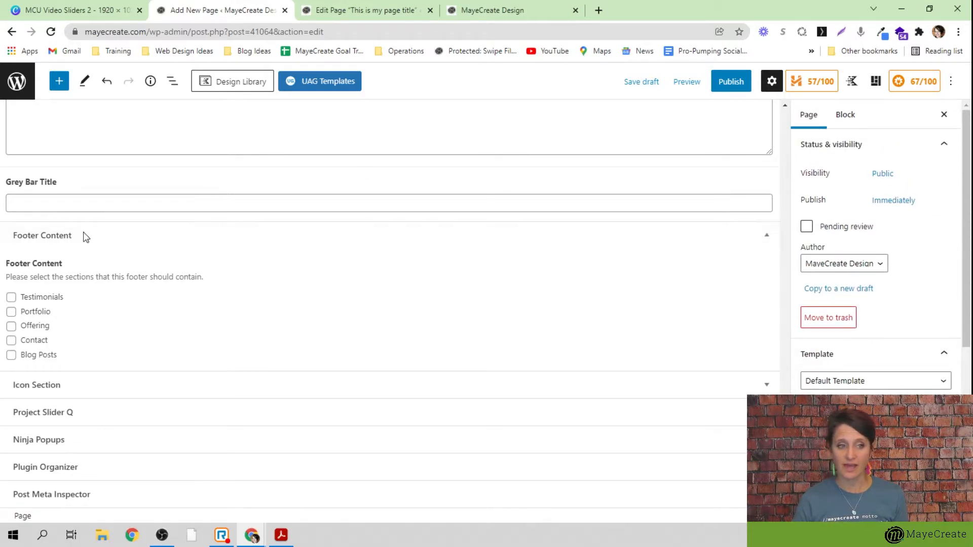
scroll(234, 282, up, 10)
scroll(242, 284, up, 10)
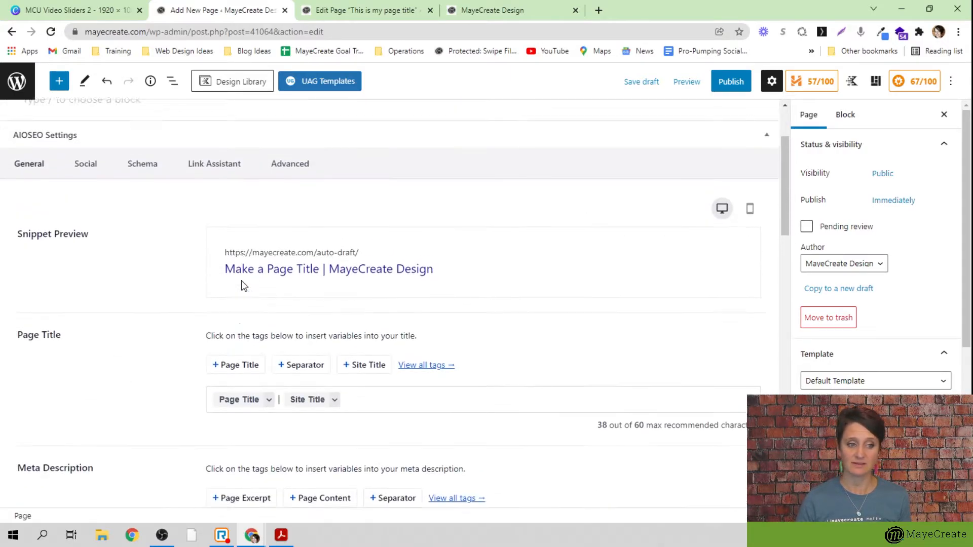
Switch to the editor of the page "This is my page title" and open its revision comparison
click(367, 12)
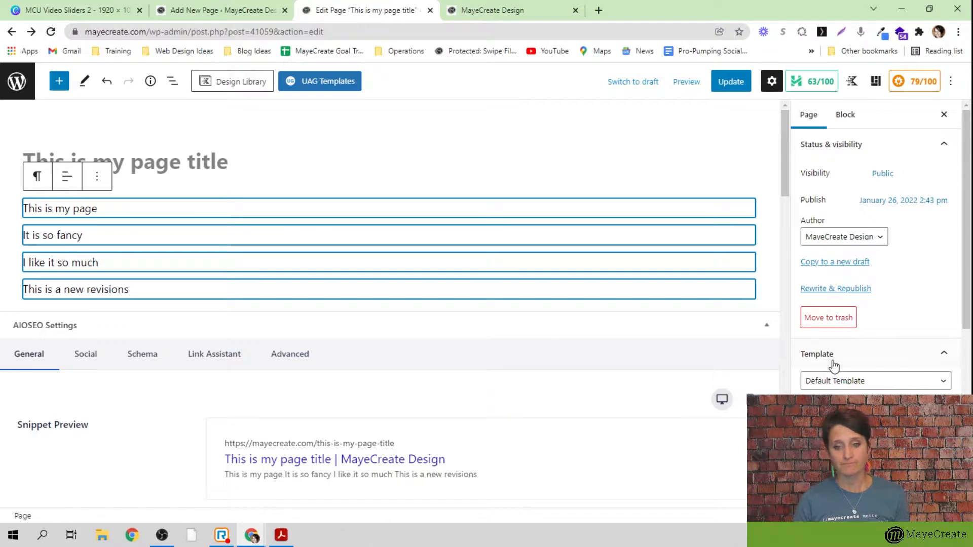
scroll(835, 363, down, 5)
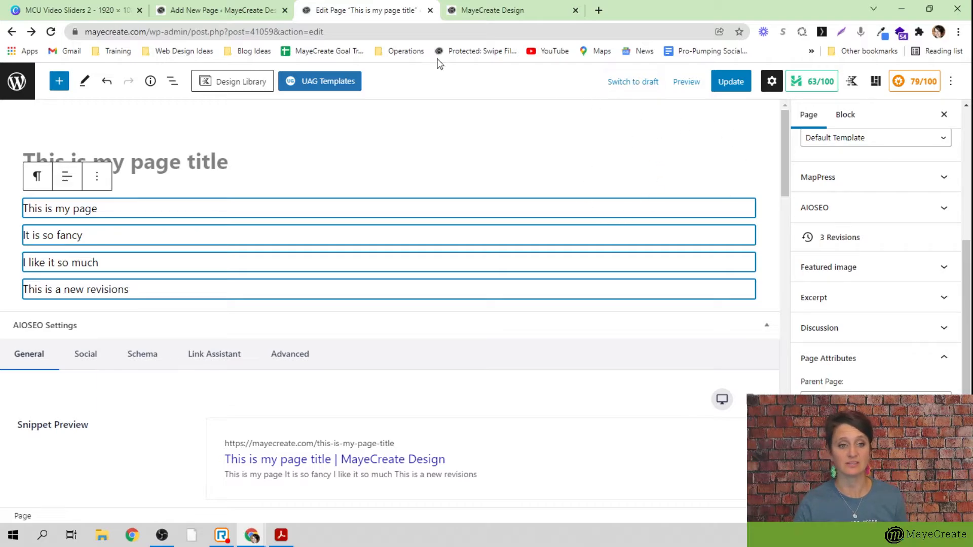
click(221, 10)
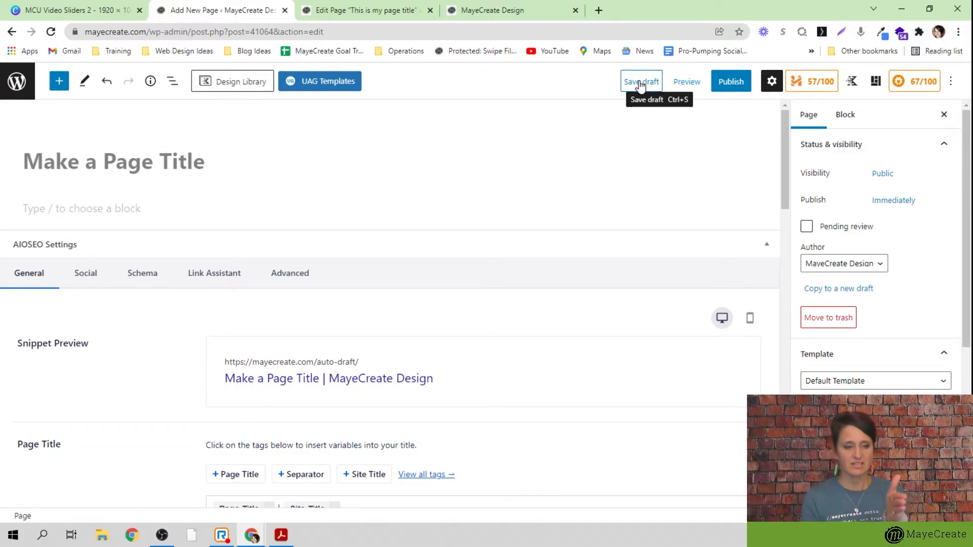
click(342, 11)
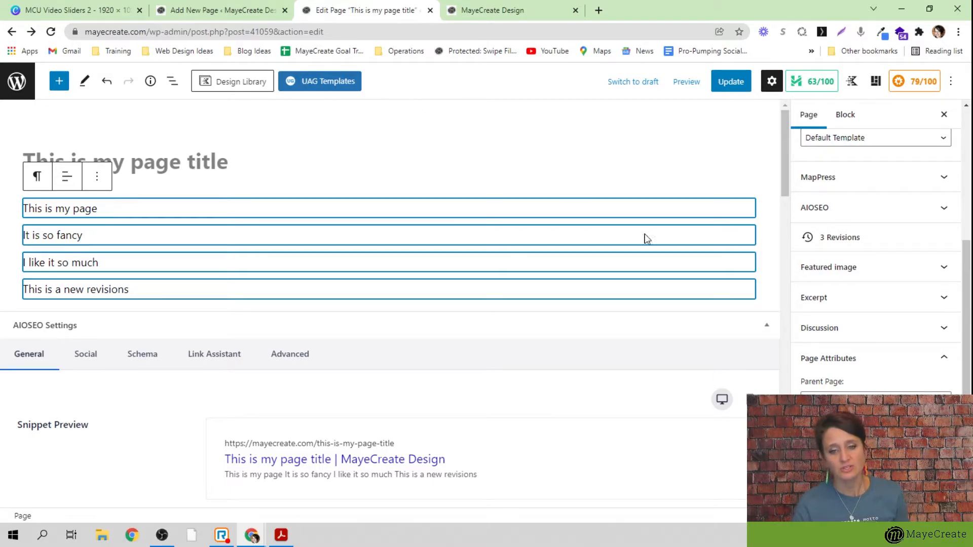
click(857, 246)
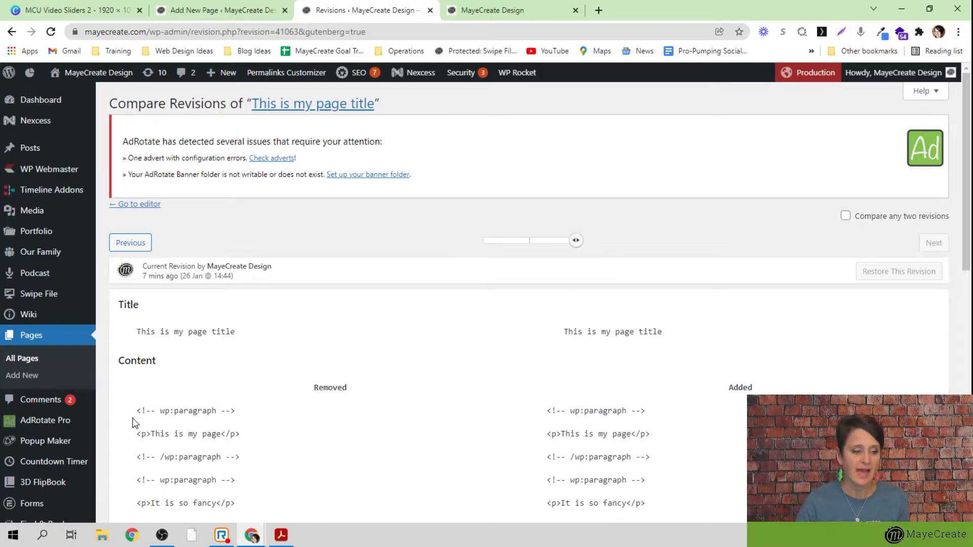
Examine the removed and added content in the page's revision comparison
drag(136, 411, 244, 436)
scroll(254, 442, down, 5)
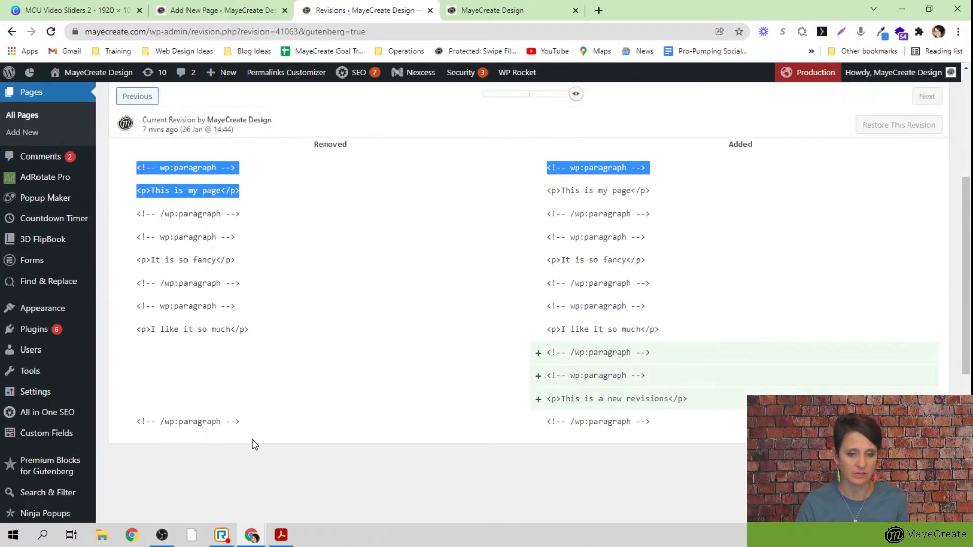
click(707, 295)
scroll(192, 243, up, 3)
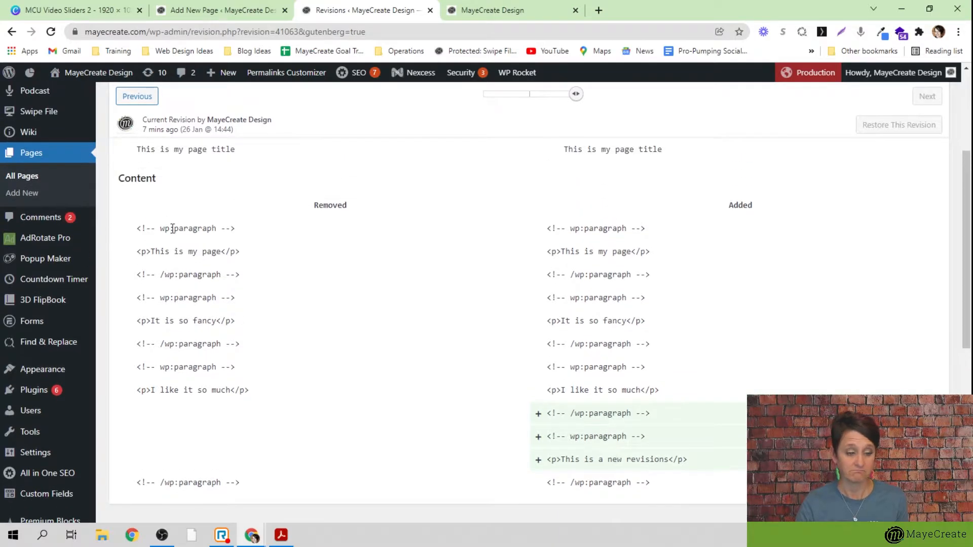
Show the 26 Jan @ 14:34 revision in the page's revision comparison and return to the new page's editor
scroll(201, 277, up, 2)
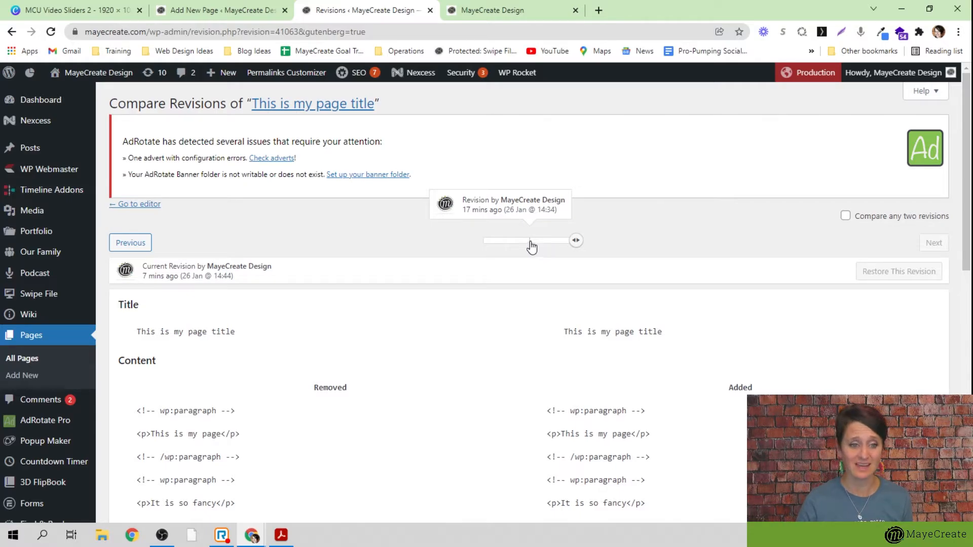
drag(571, 241, 529, 247)
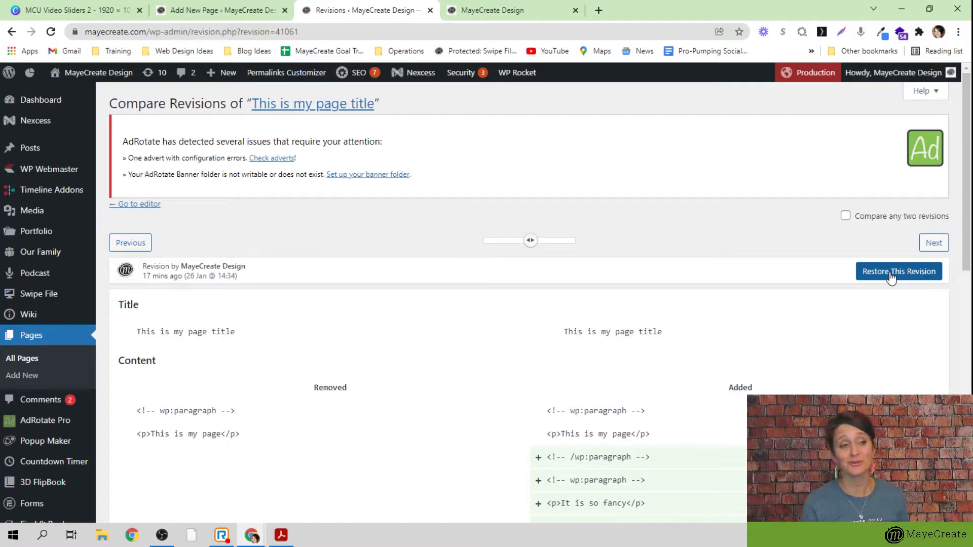
click(205, 12)
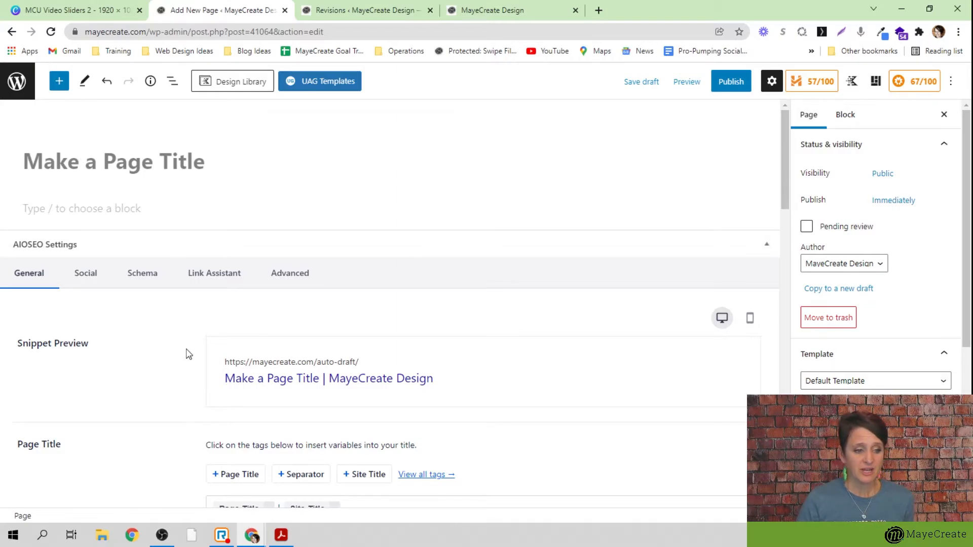
Review the page title in the AIOSEO snippet preview and look through the remaining page settings
drag(226, 379, 323, 380)
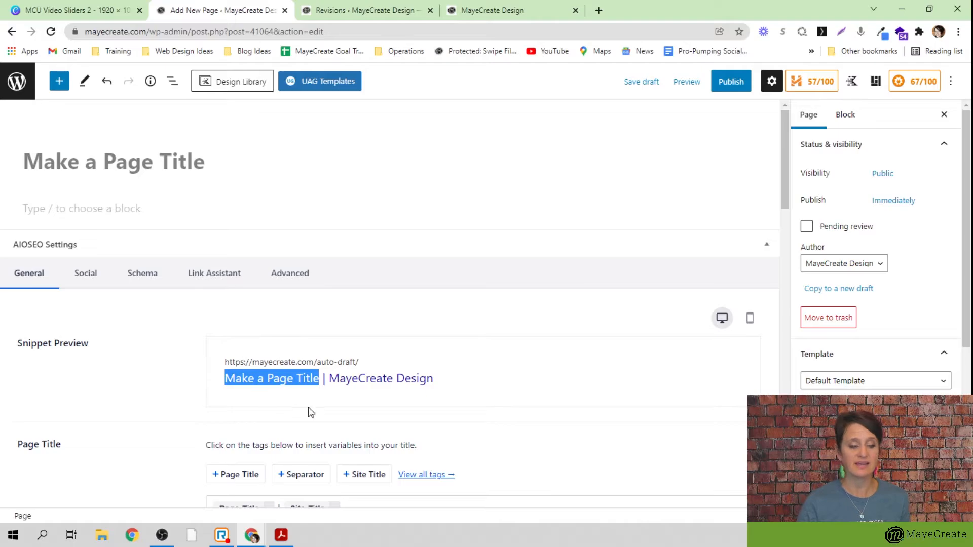
click(440, 375)
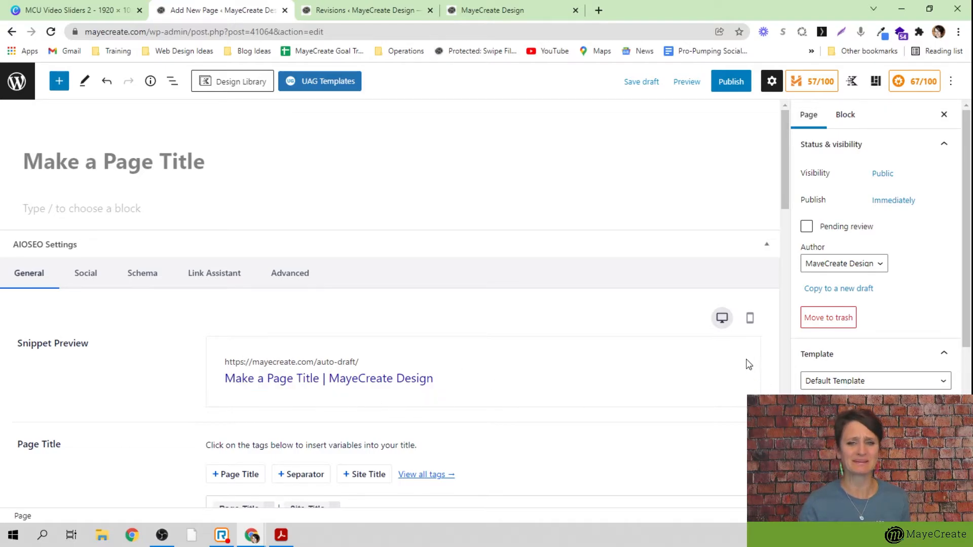
scroll(868, 250, down, 5)
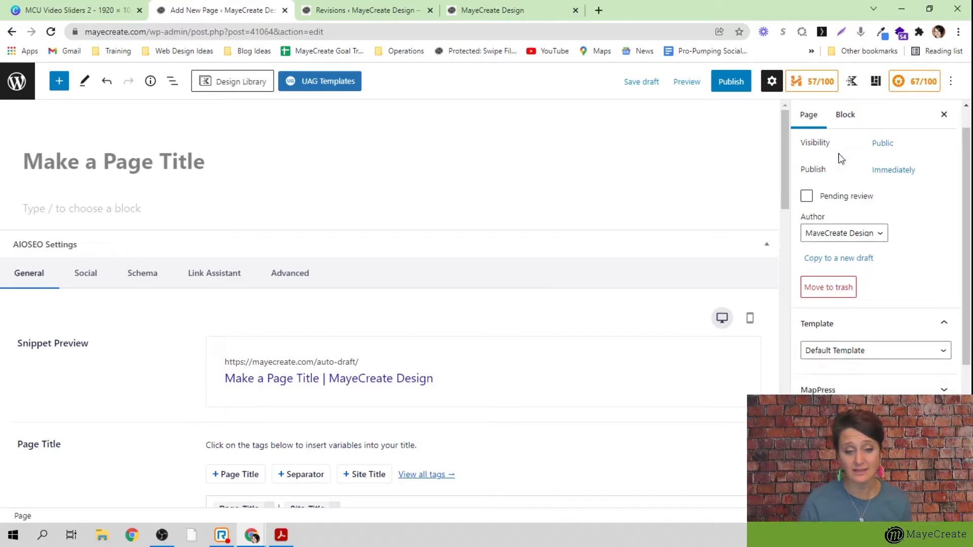
scroll(869, 250, down, 1)
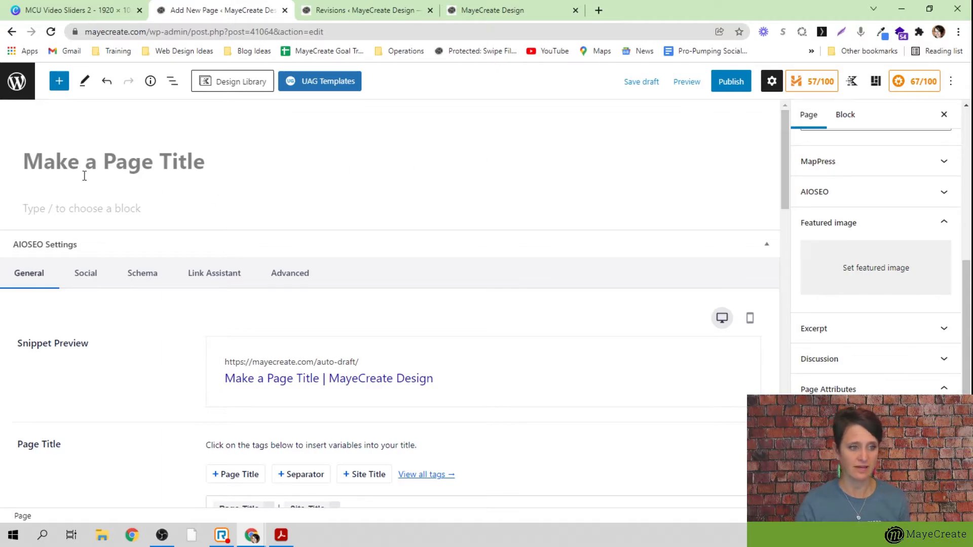
Add a first paragraph reading "This is information on my page" below the page title
click(91, 209)
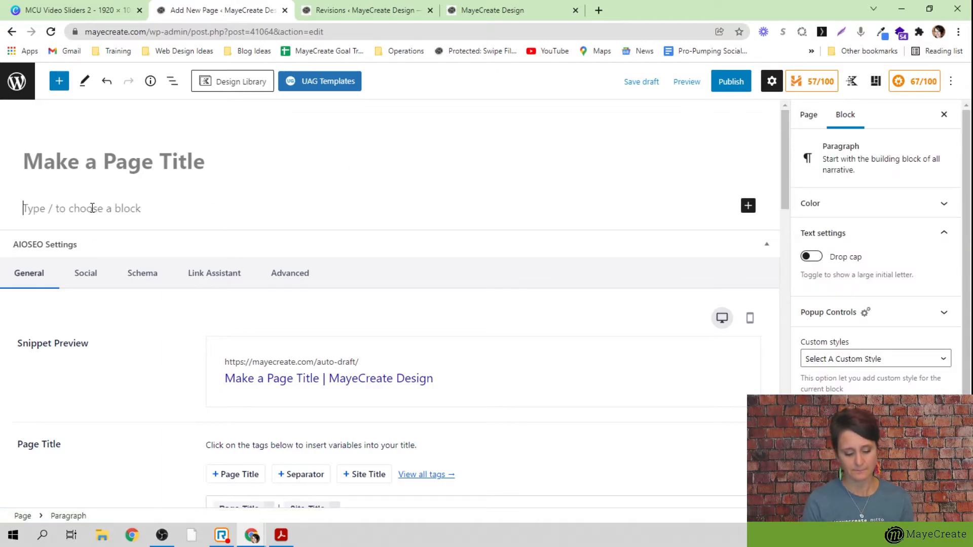
text(This is informati)
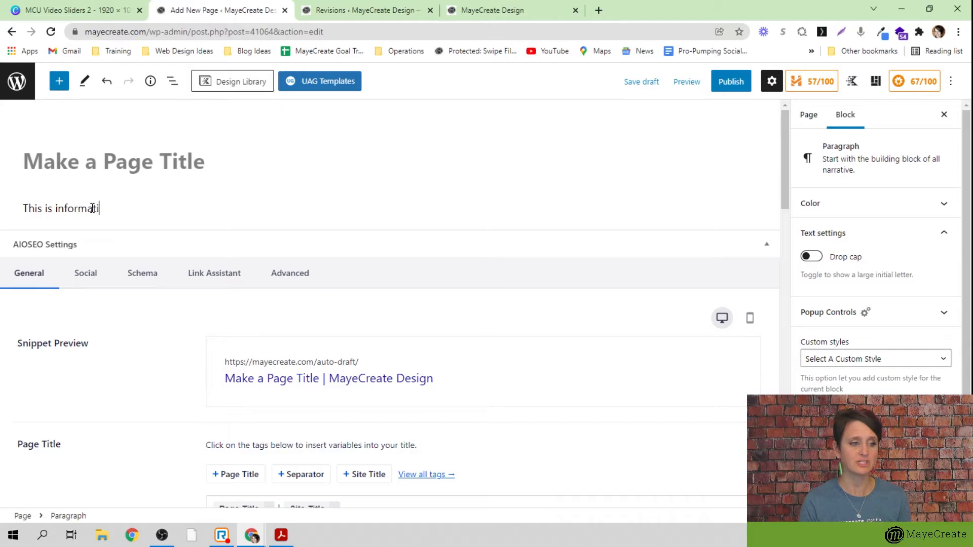
text(on on my page)
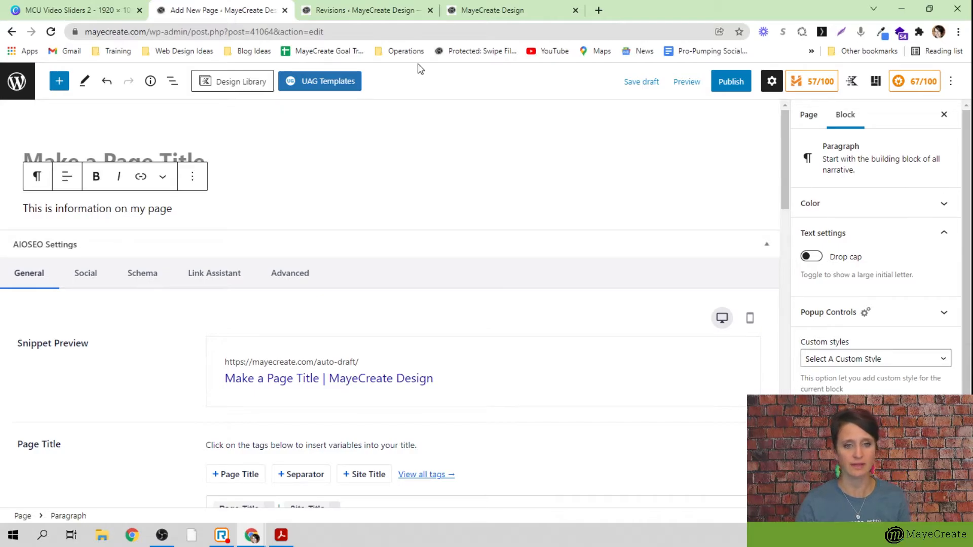
Publish the page with public visibility and immediate publishing, and open the live version
click(730, 86)
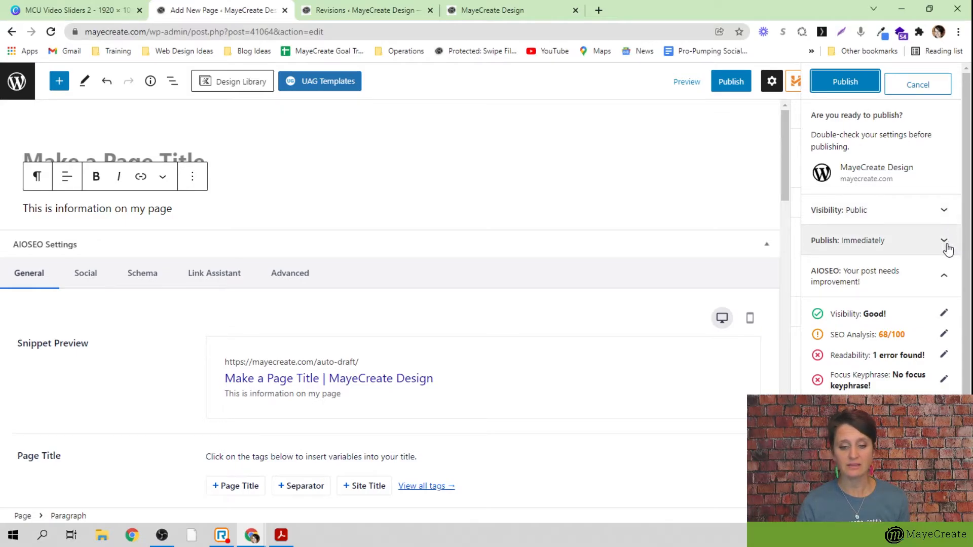
click(839, 87)
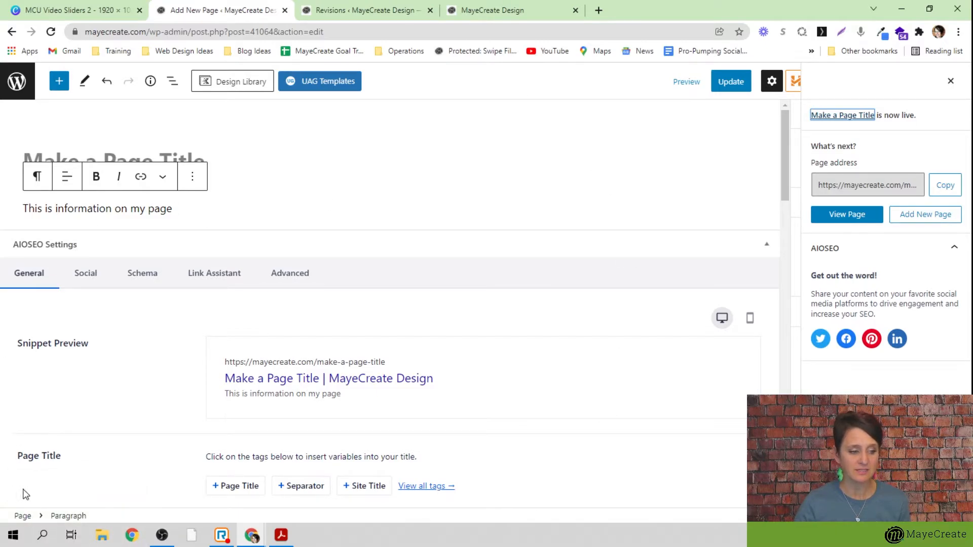
click(843, 218)
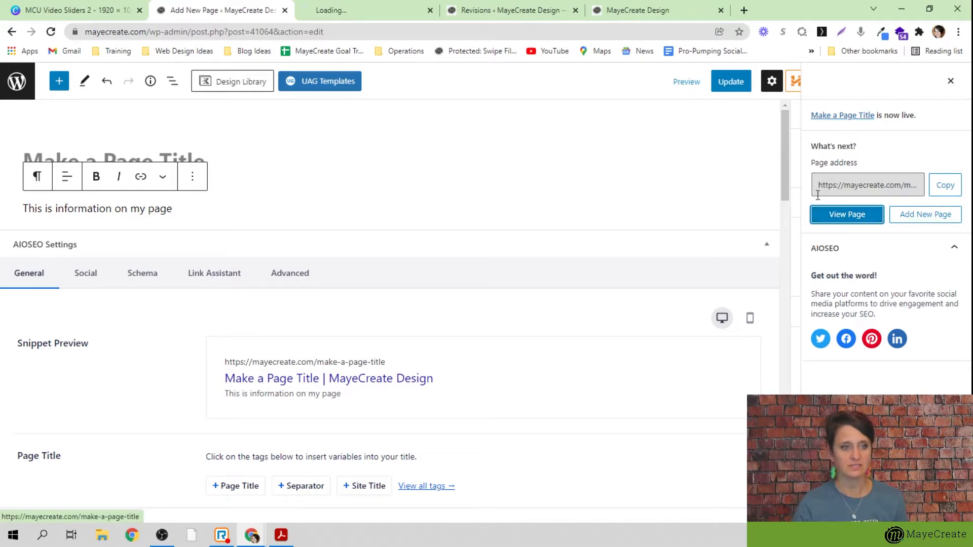
click(380, 11)
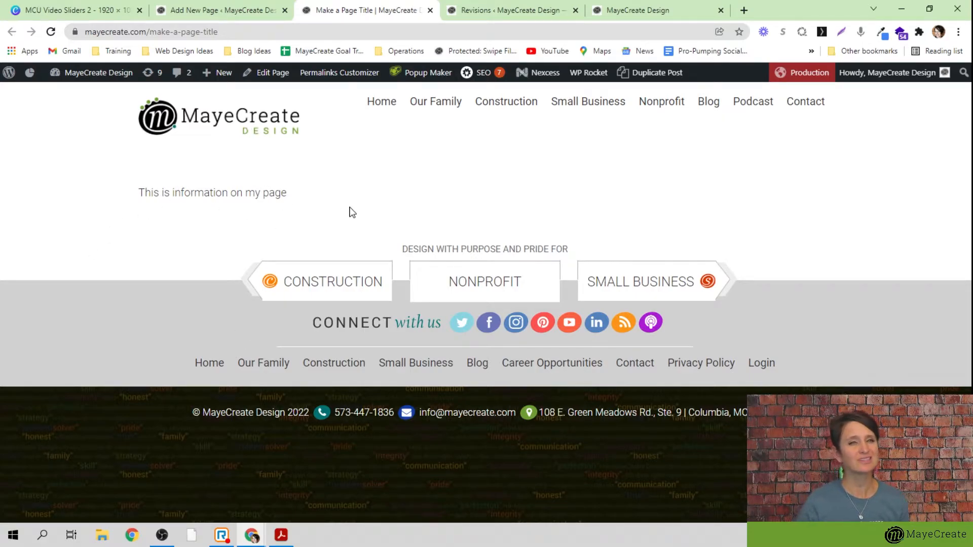
Add a second paragraph reading "Do a small thing" in the page's editor and update the published page
click(195, 13)
click(259, 206)
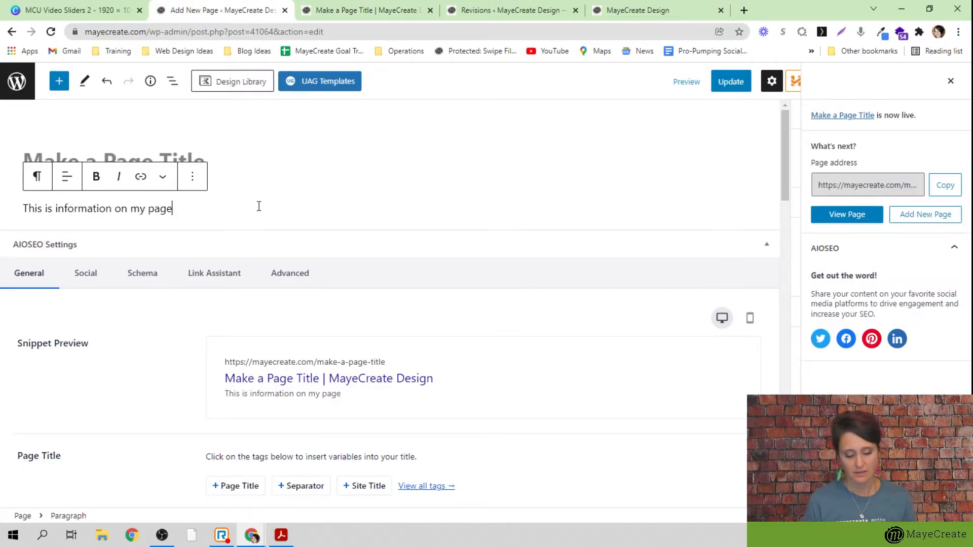
key(Return)
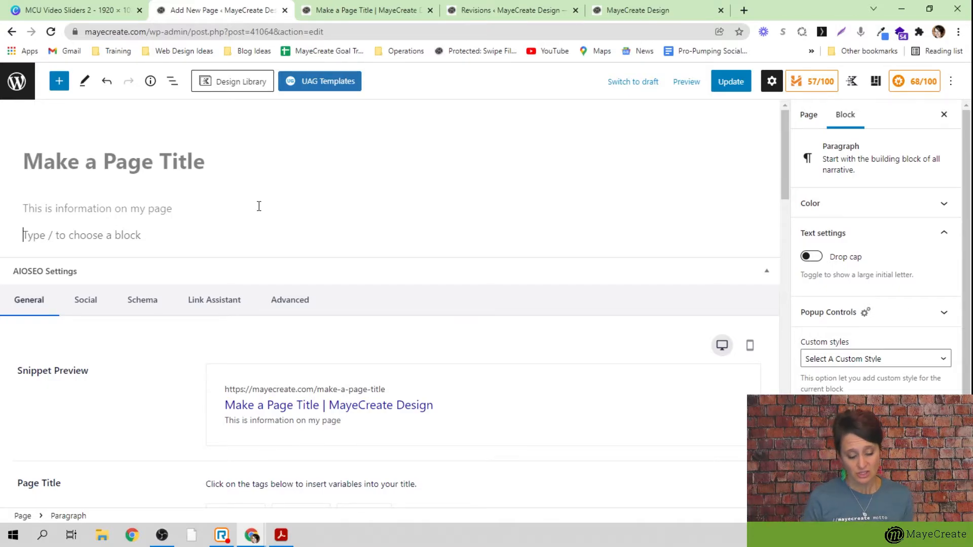
text(Do a smal)
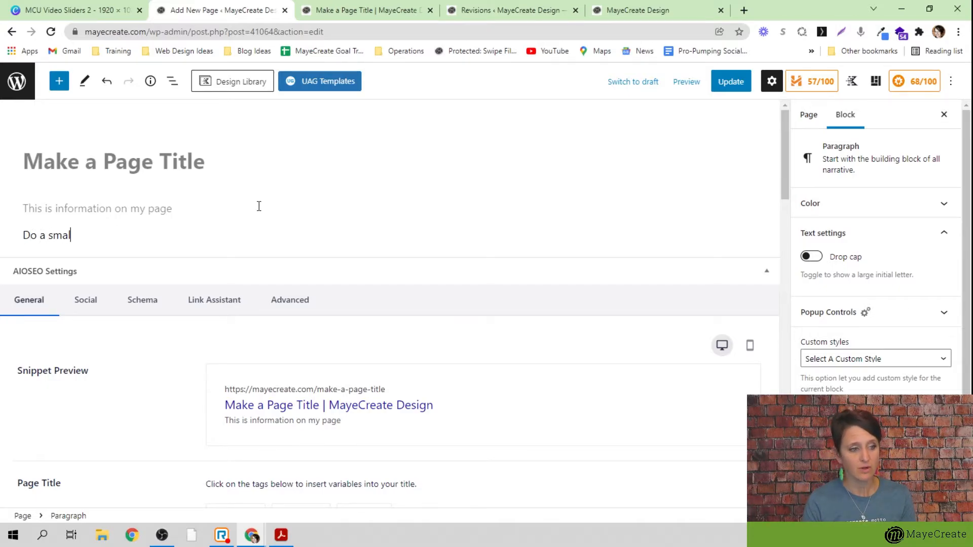
text(l thing)
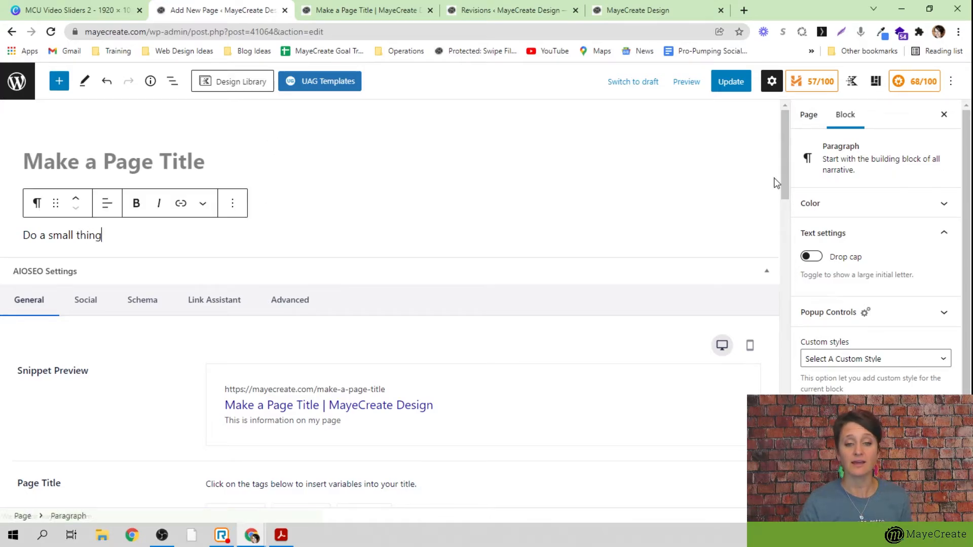
click(716, 84)
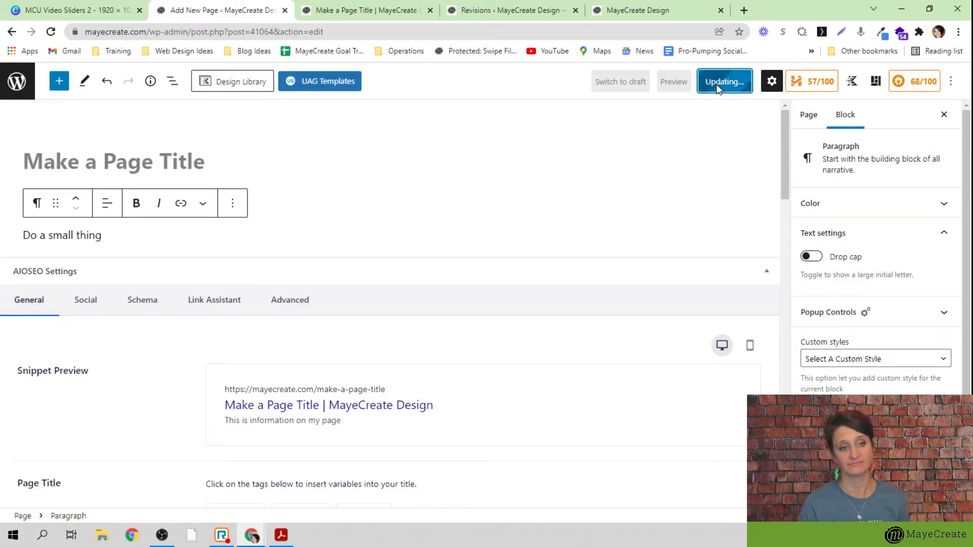
Reload the live page to check the added paragraph against the editor
click(338, 14)
click(50, 32)
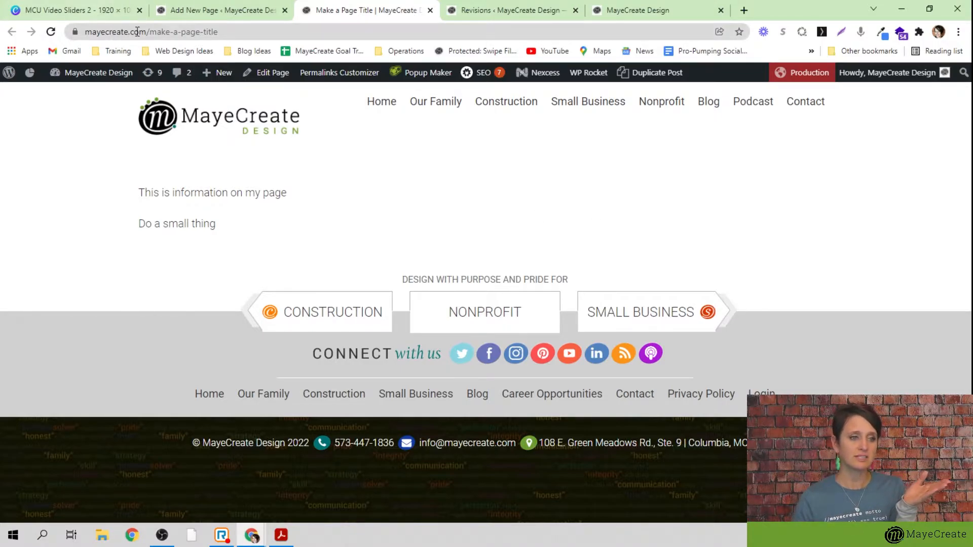
click(201, 13)
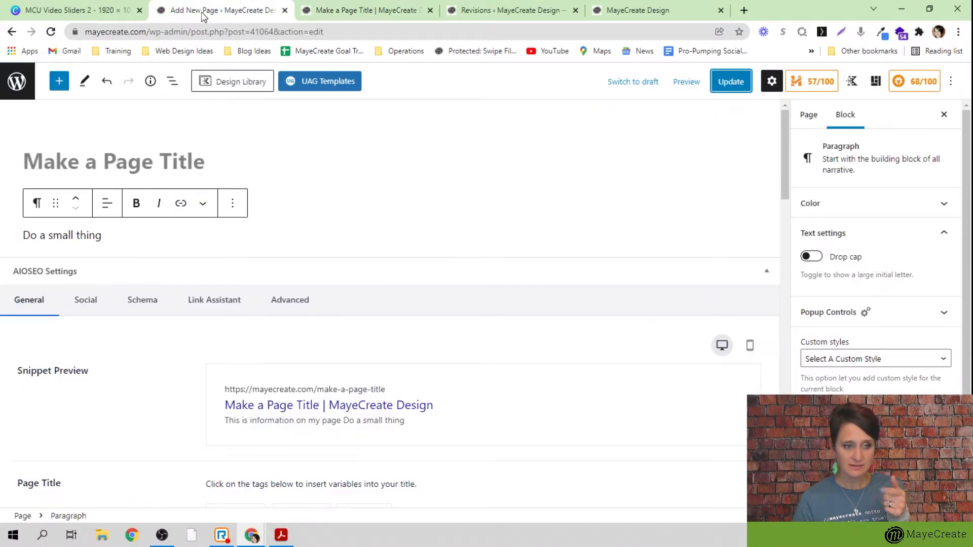
click(377, 16)
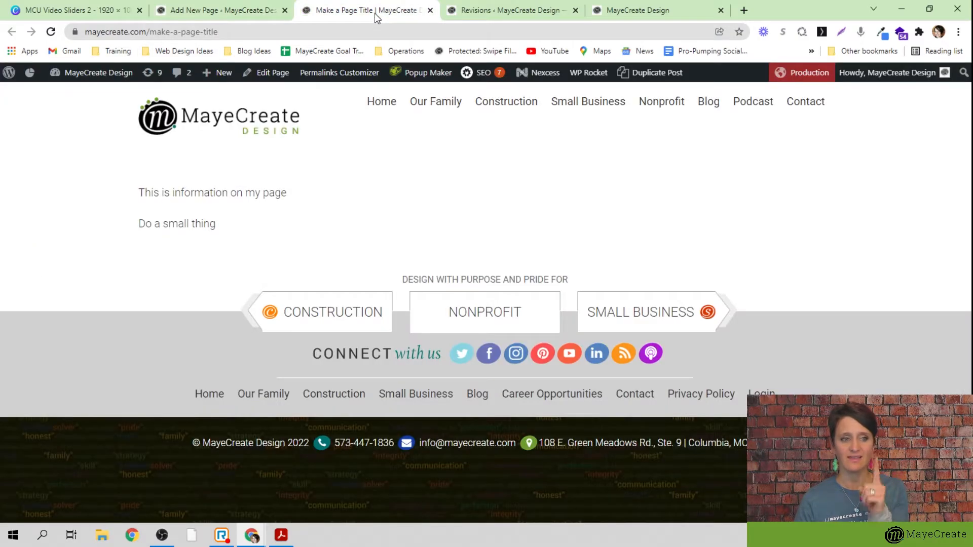
Add a third paragraph reading "Make a small change that I think might break" in the page's editor
click(251, 14)
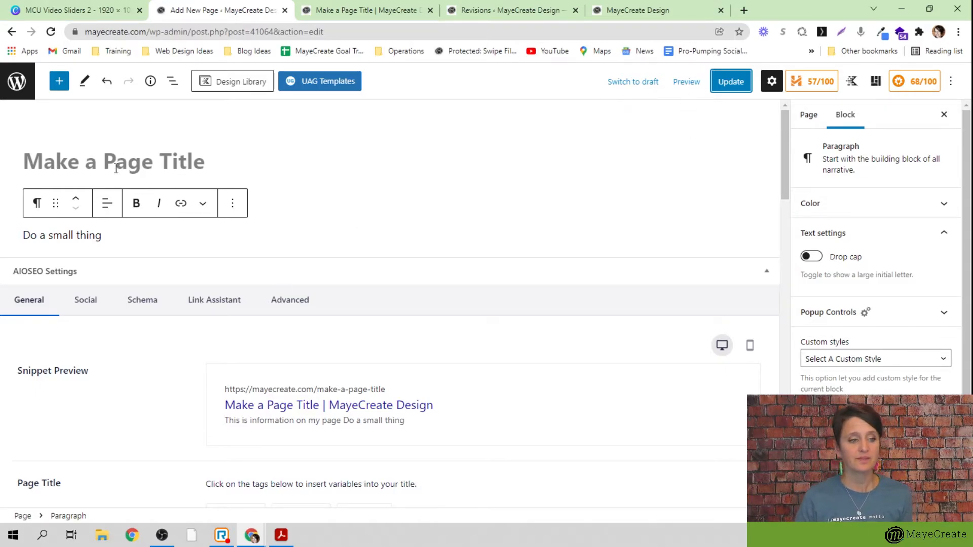
click(143, 243)
key(Return)
text(M)
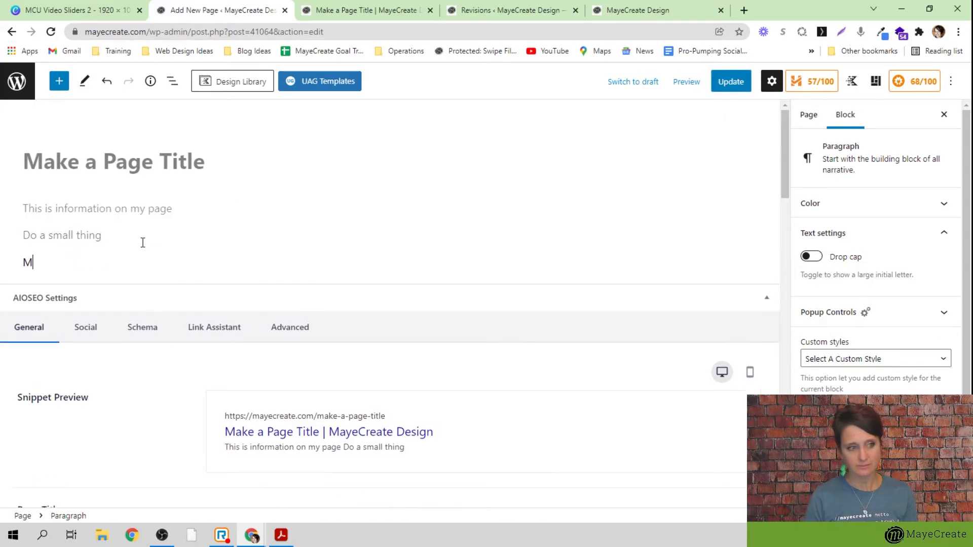
text(ake a small )
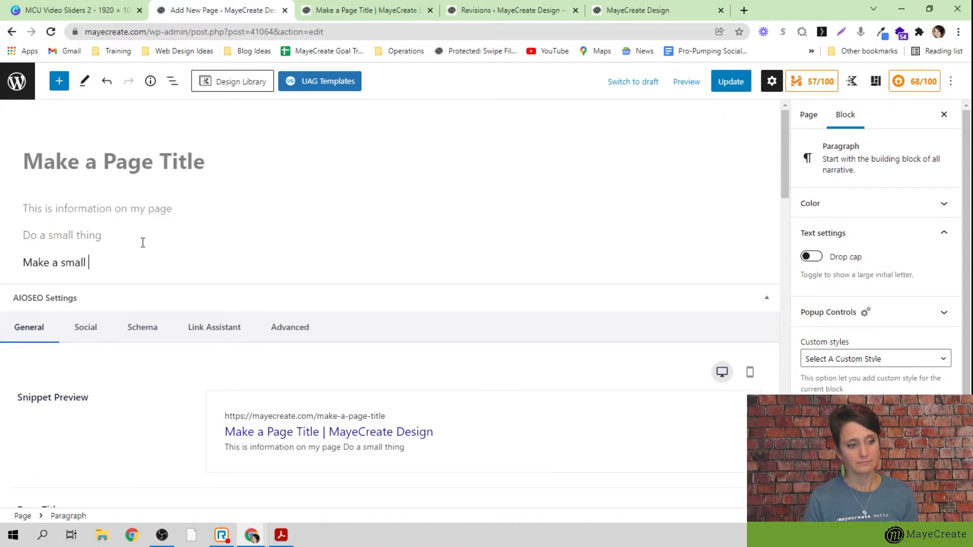
text(change that I thi)
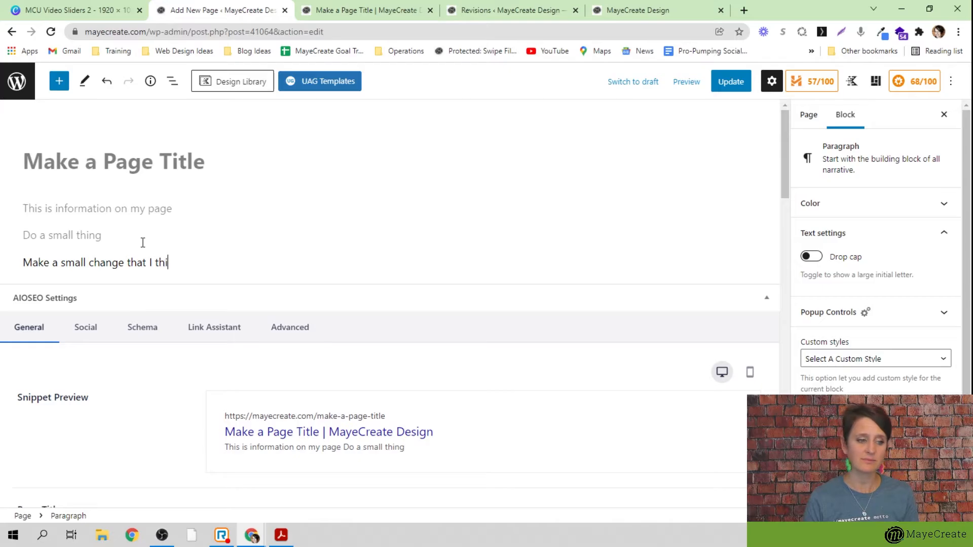
text(nk might break)
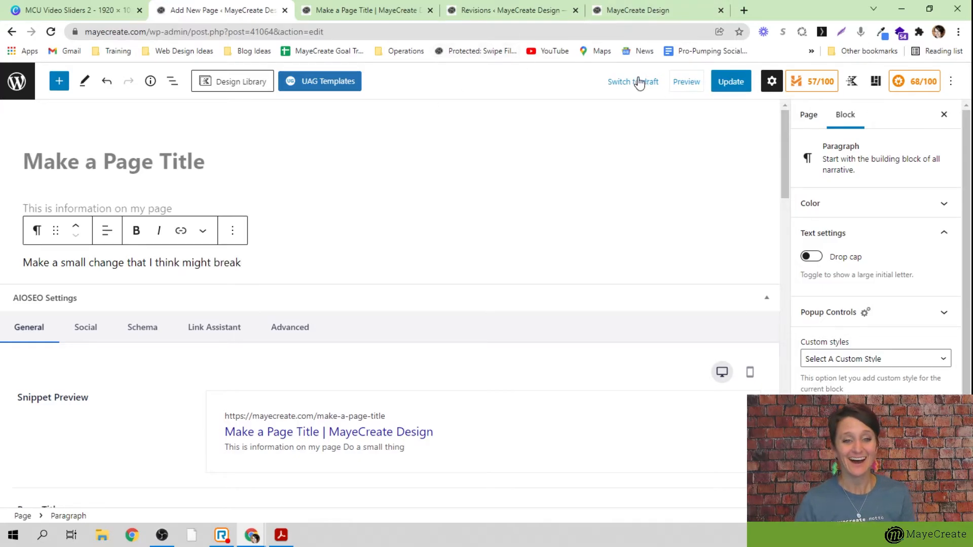
Preview the edited page in a new tab, compare it with the reloaded live page, and return to the editor
click(688, 82)
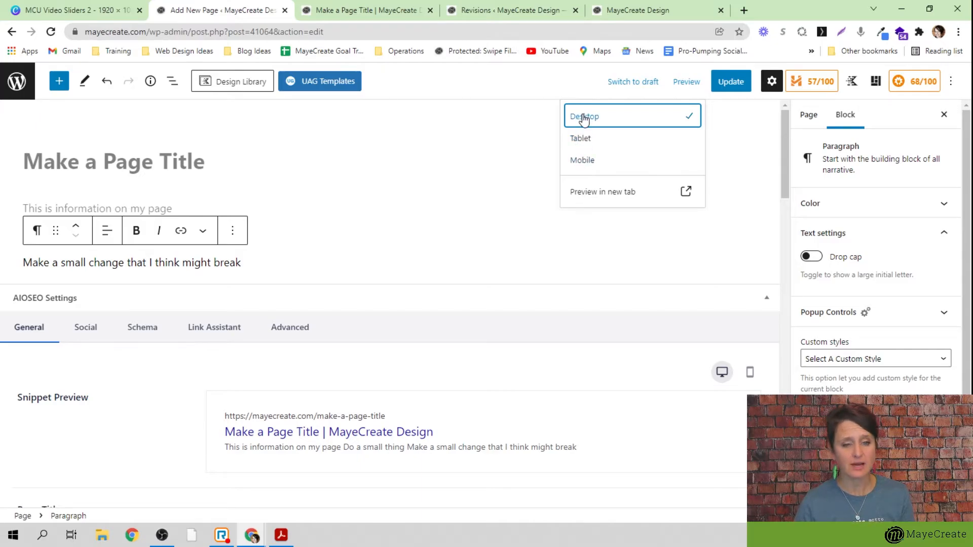
click(590, 196)
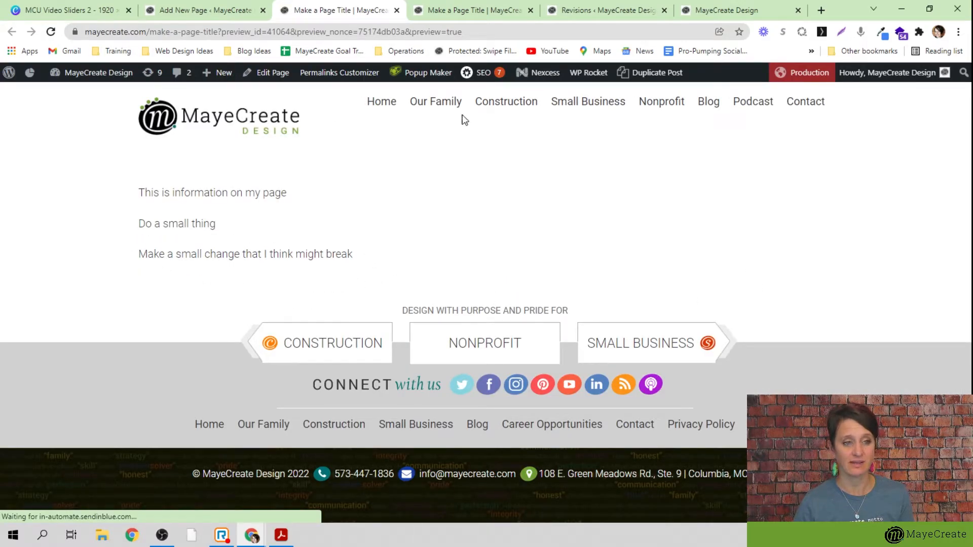
click(478, 12)
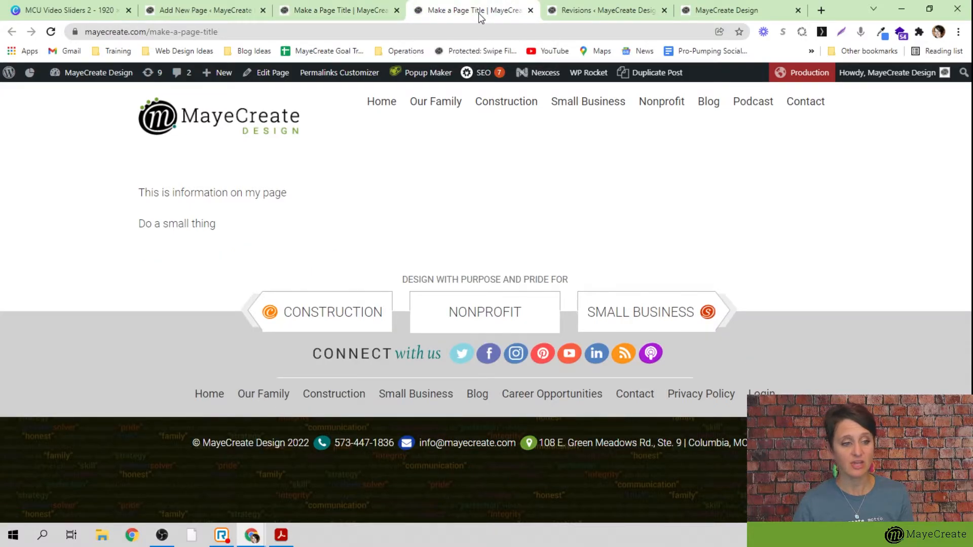
click(51, 31)
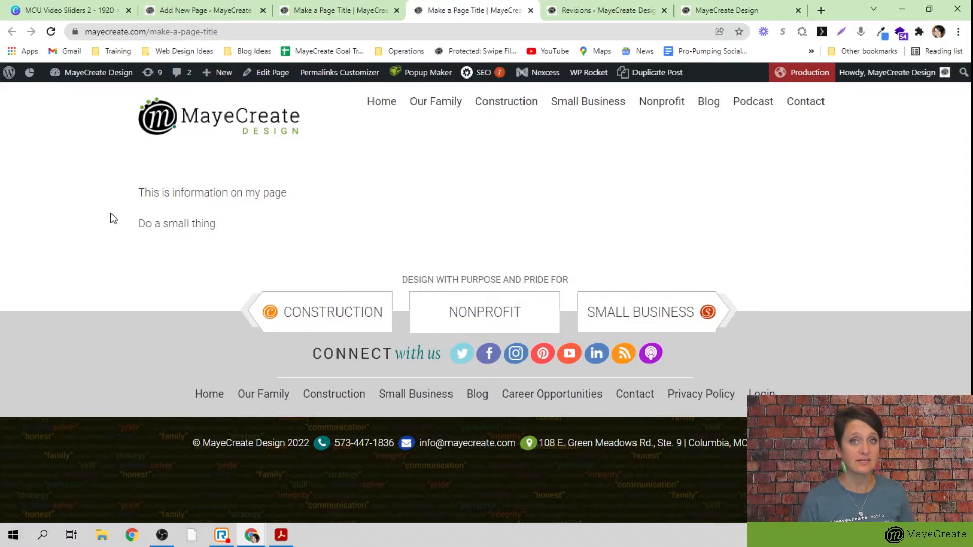
click(293, 15)
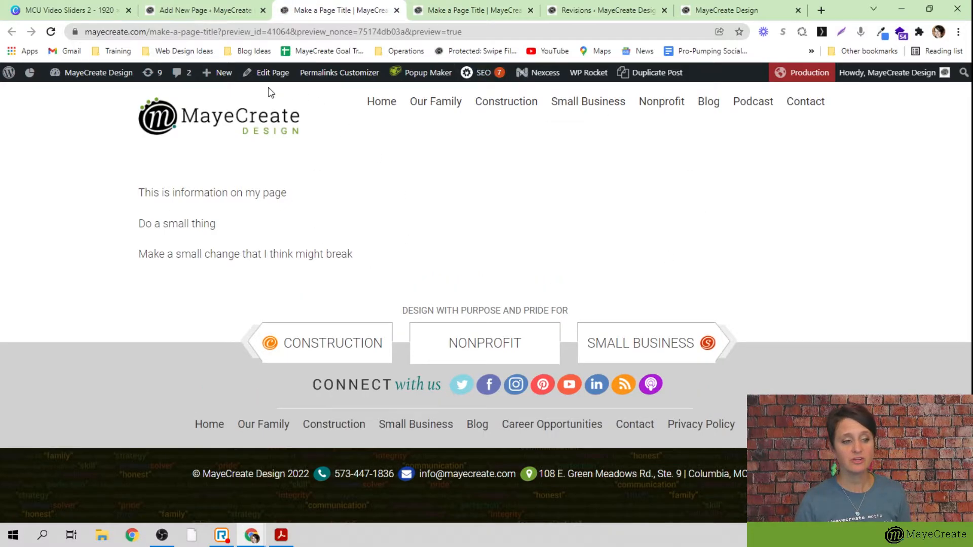
click(218, 14)
click(728, 221)
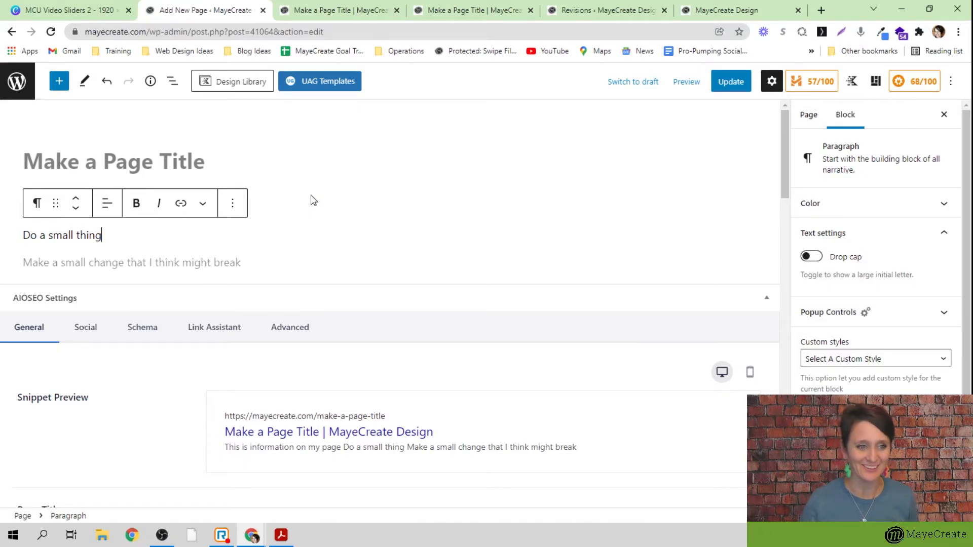
Switch to the live MayeCreate home page and view the submenus under Podcast and Small Business
click(722, 11)
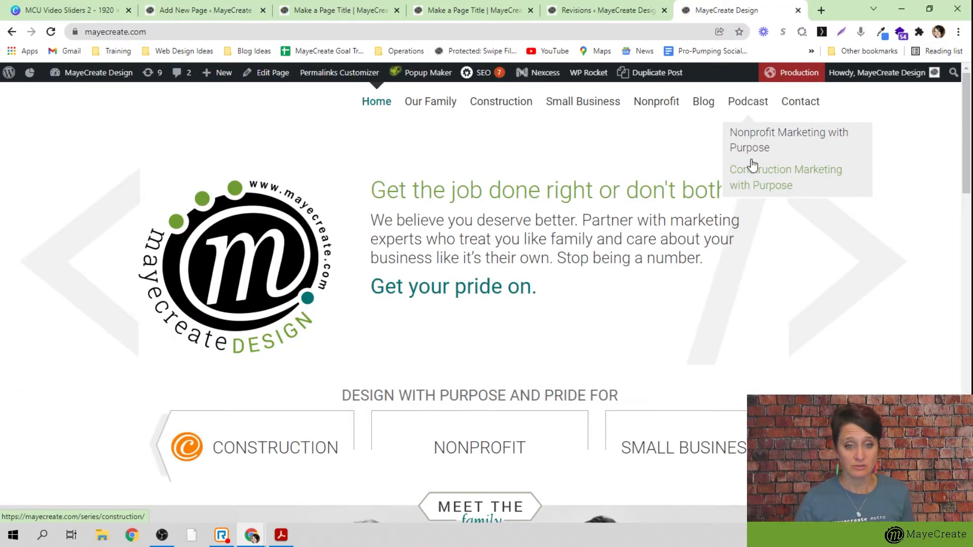
mouse_move(580, 112)
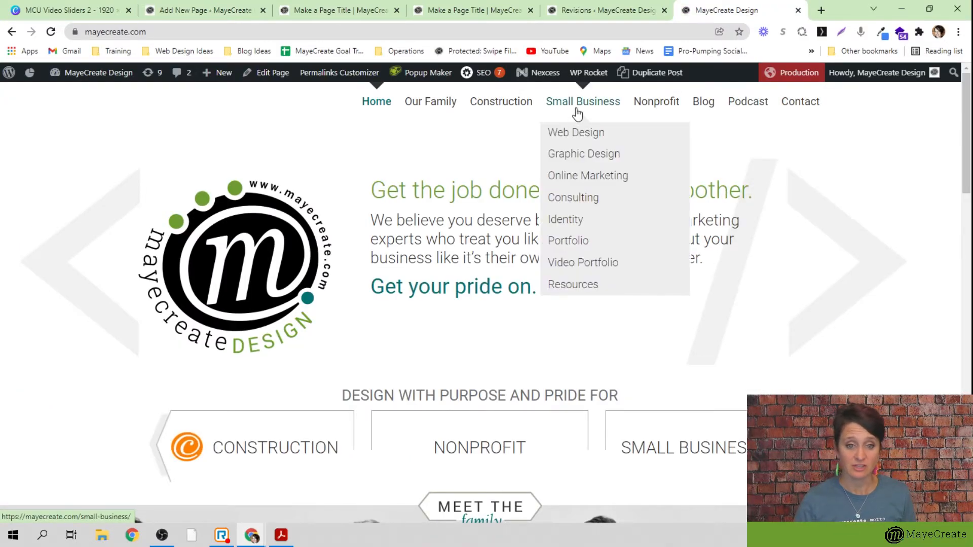
Go to the Small Business Resources page, open the Marketing Plan Workbook landing page and load it in the editor
click(566, 290)
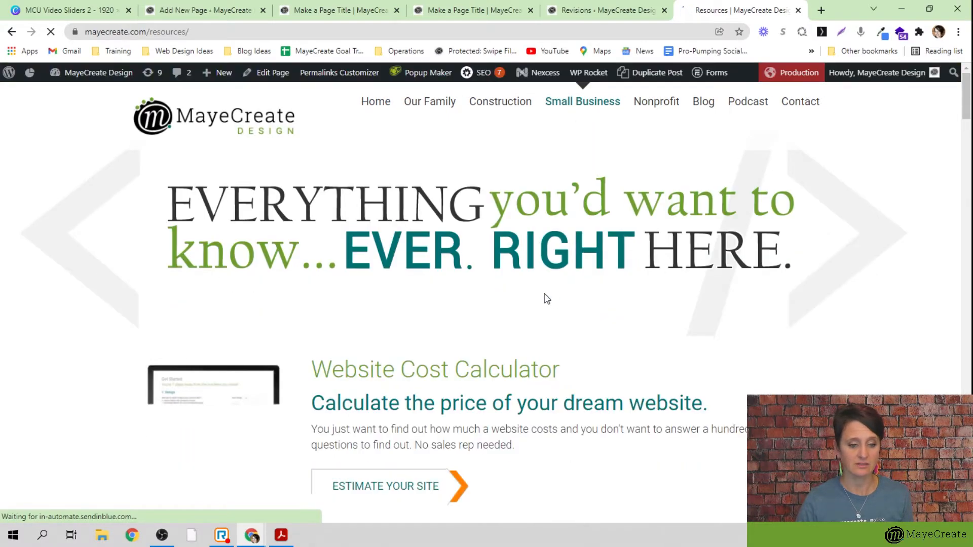
scroll(462, 330, down, 10)
click(463, 277)
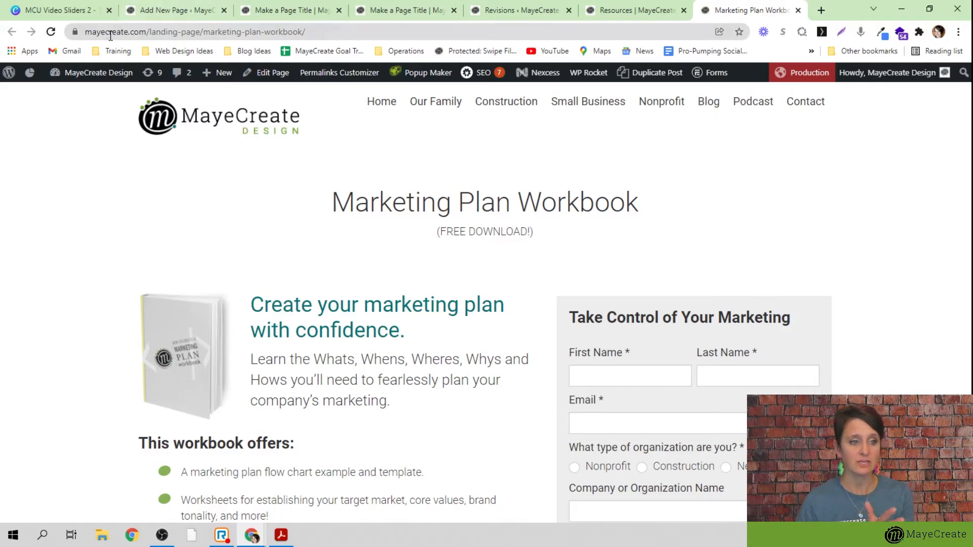
click(273, 76)
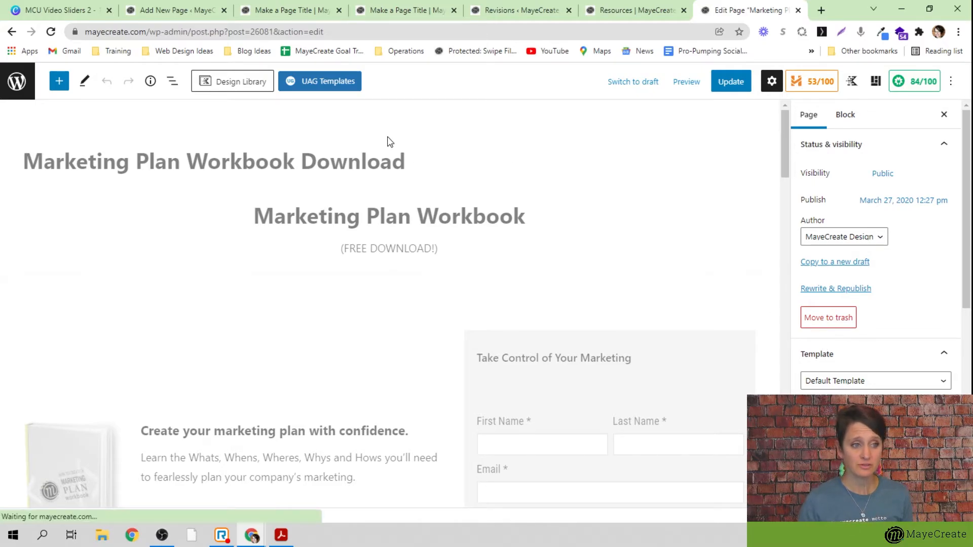
Return to the new page's editor, exit to the Pages list without saving, and browse the listed pages
click(149, 15)
click(17, 81)
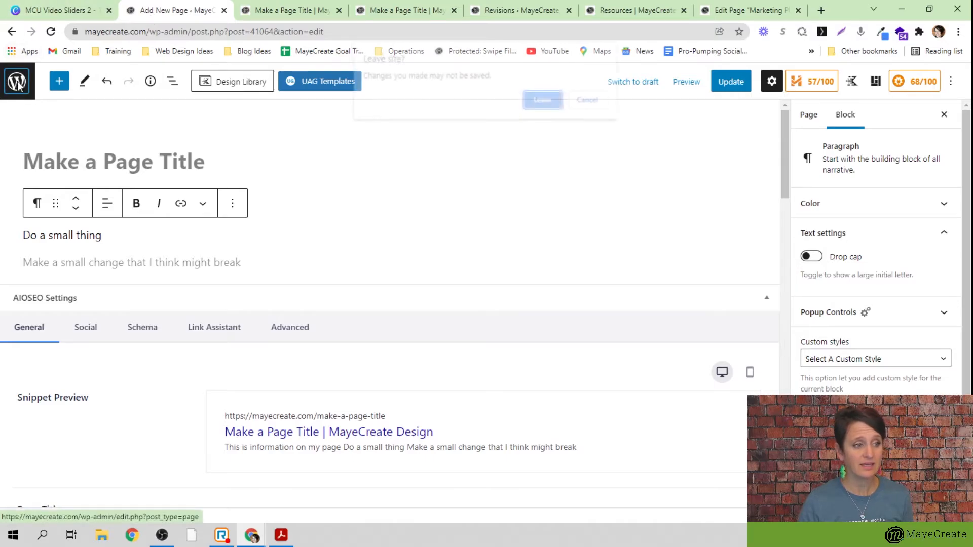
click(543, 101)
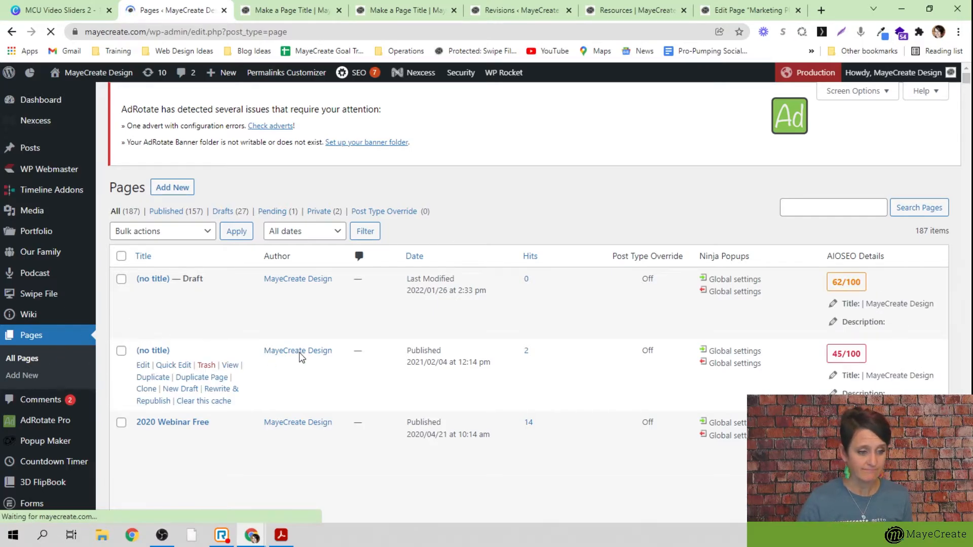
scroll(299, 351, down, 10)
scroll(171, 190, up, 1)
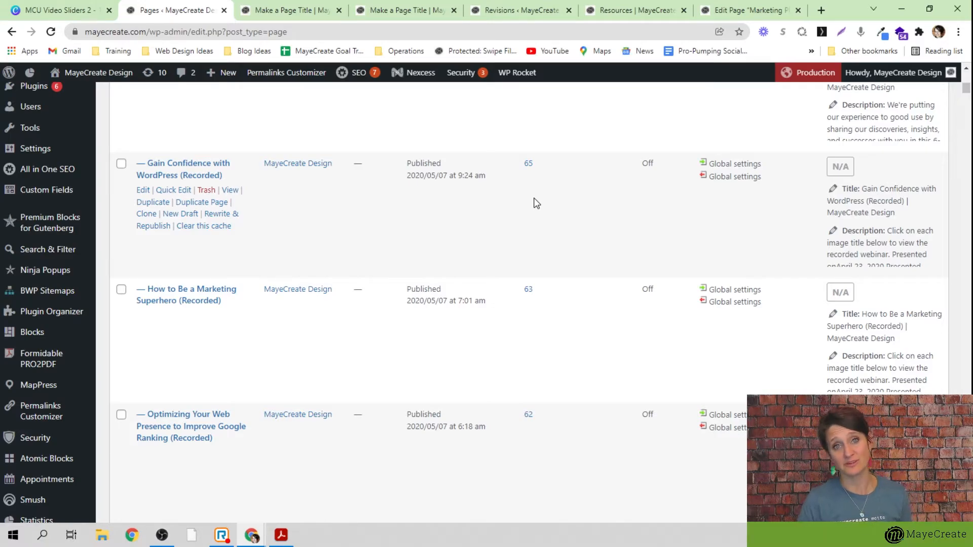
scroll(536, 203, up, 10)
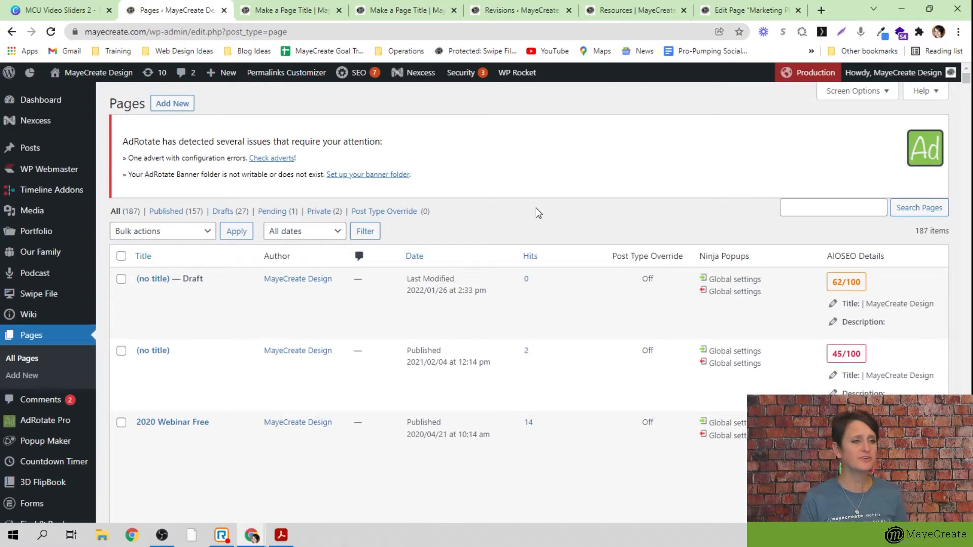
Reopen the "Make a Page Title" page for editing from its preview and move it to the trash
click(305, 15)
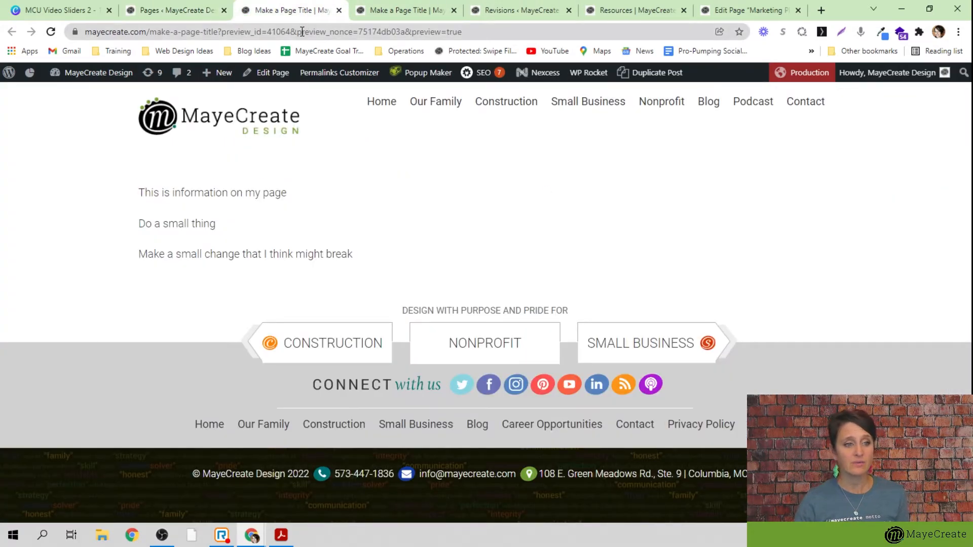
click(271, 73)
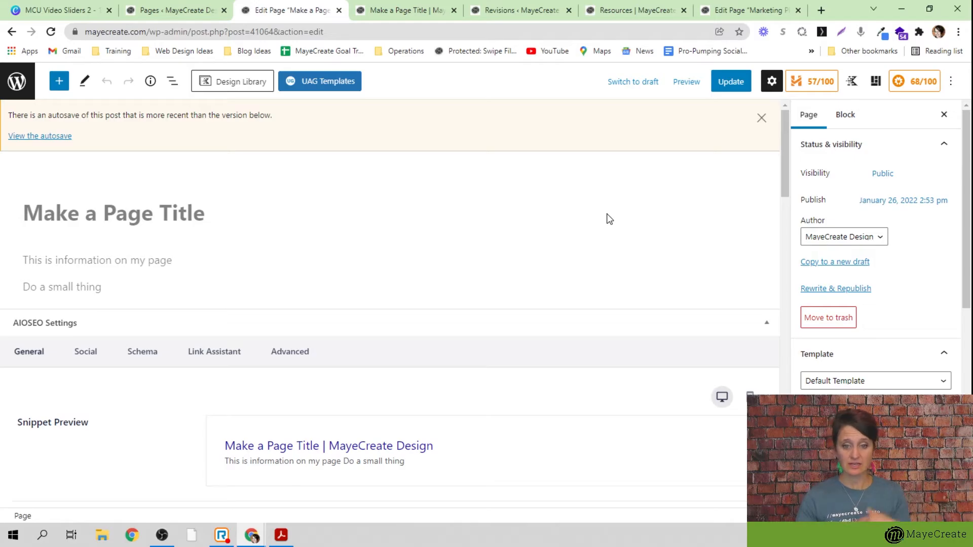
click(846, 320)
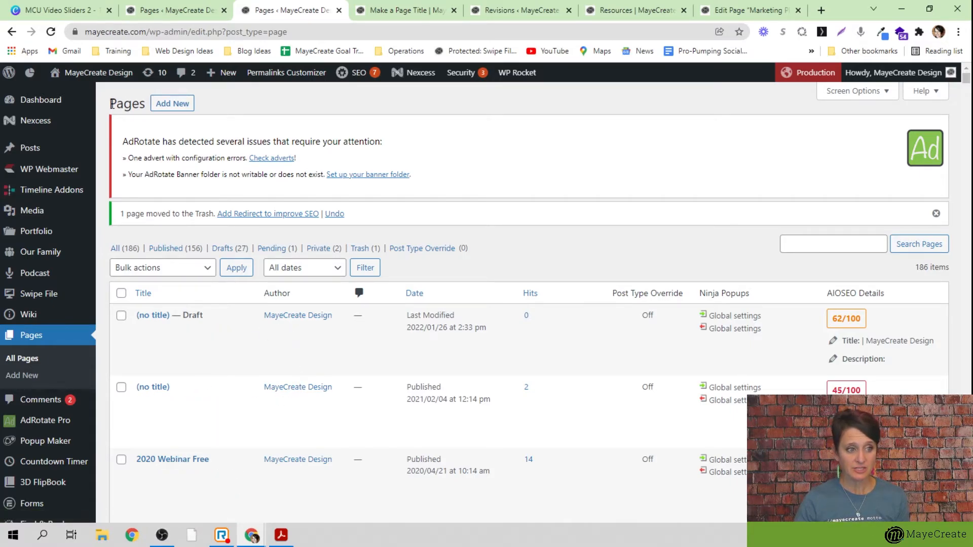
Trash the published untitled page directly from the Pages list
drag(111, 104, 152, 103)
mouse_move(30, 72)
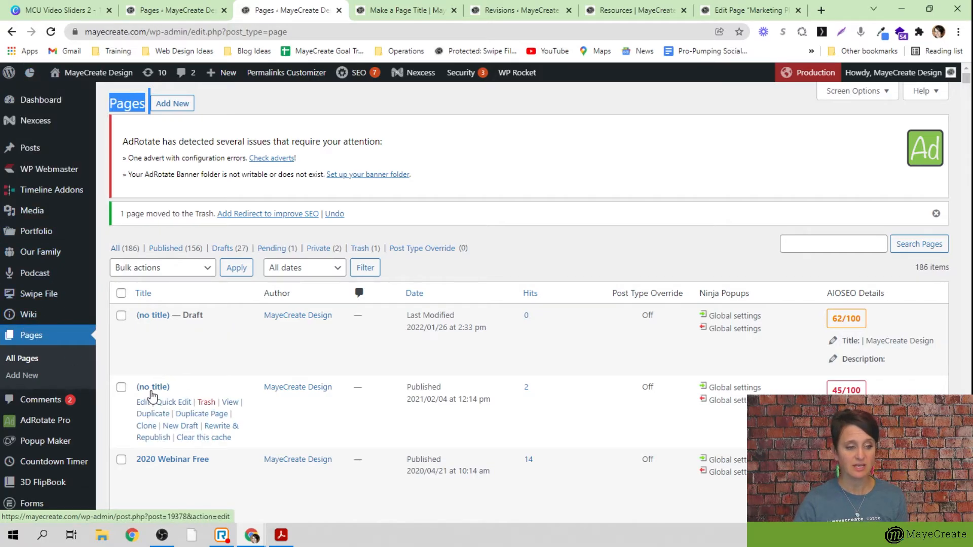
click(207, 403)
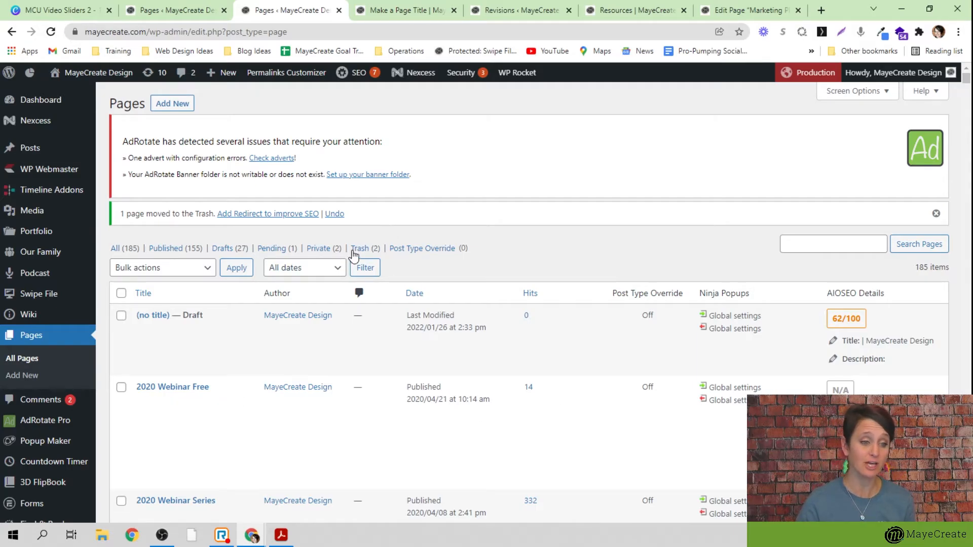
Select all the listed pages and view the available bulk actions
click(121, 294)
click(204, 269)
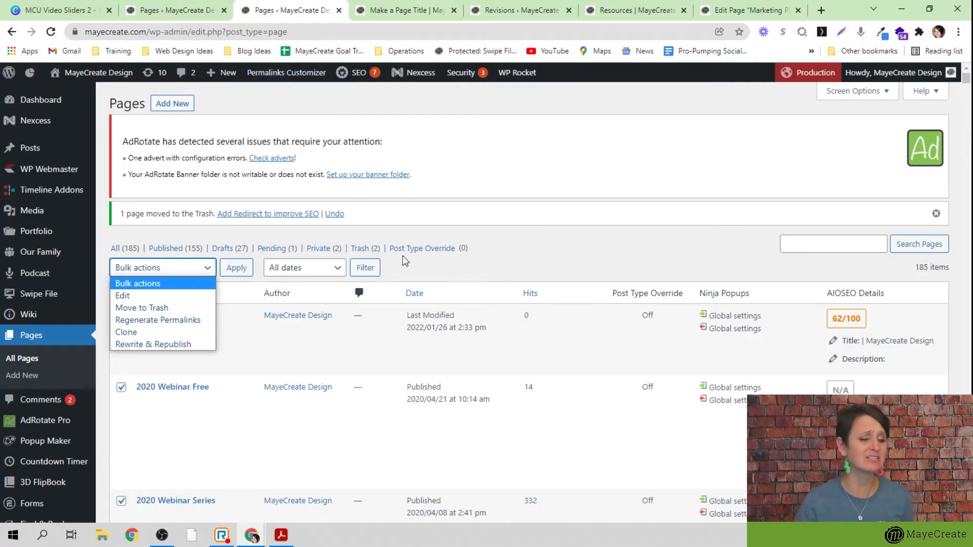
Show the trashed pages and permanently delete "Make a Page Title"
click(360, 249)
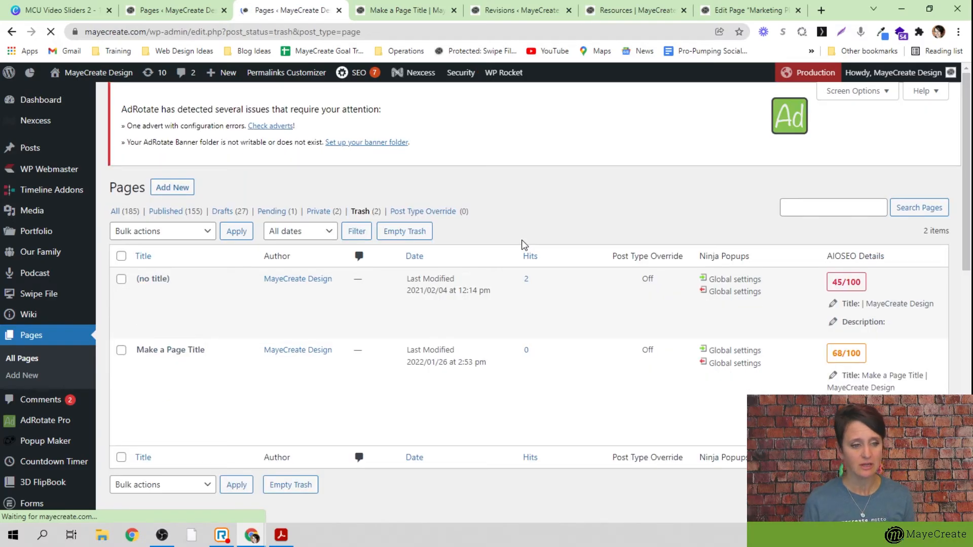
mouse_move(219, 308)
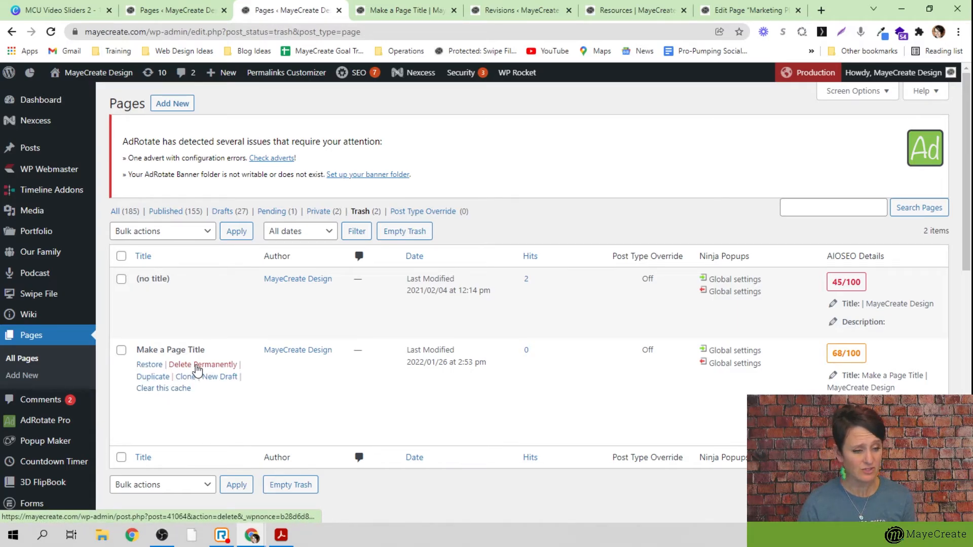
click(196, 365)
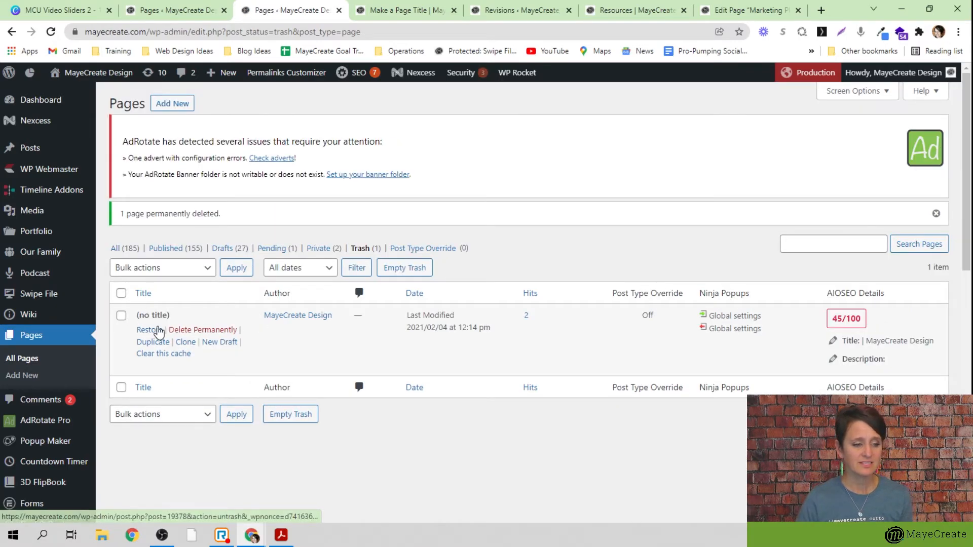
Restore the untitled page from the trash and check it in the list of all pages
click(151, 332)
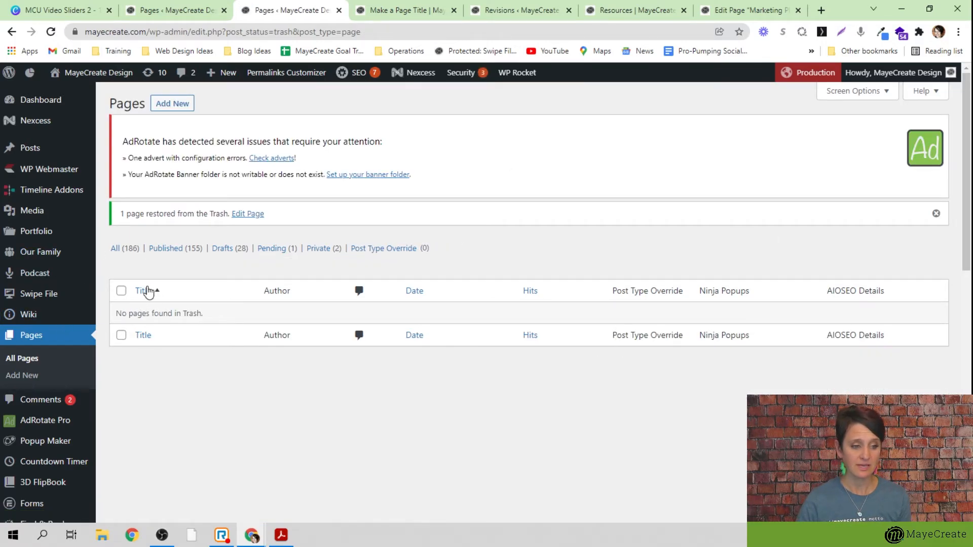
click(20, 360)
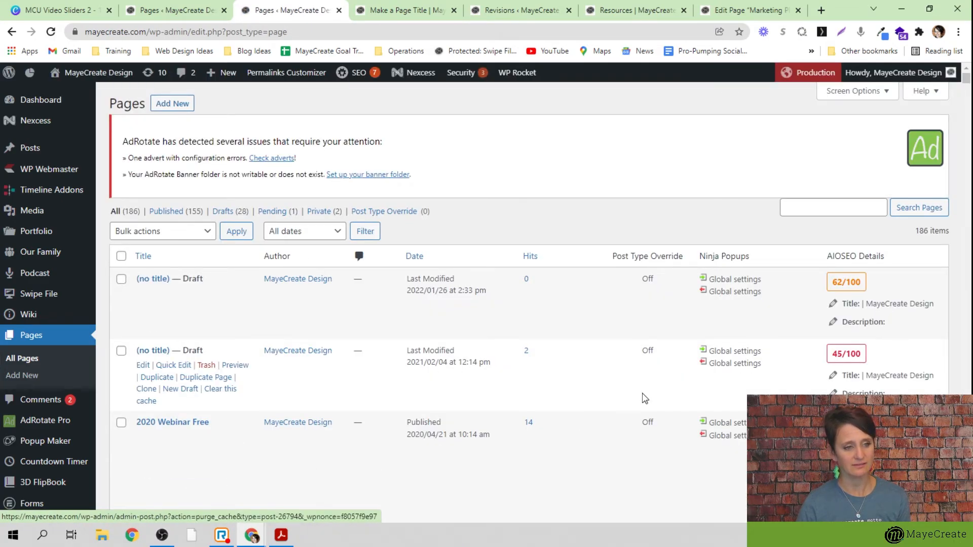
scroll(644, 399, down, 5)
scroll(644, 398, up, 5)
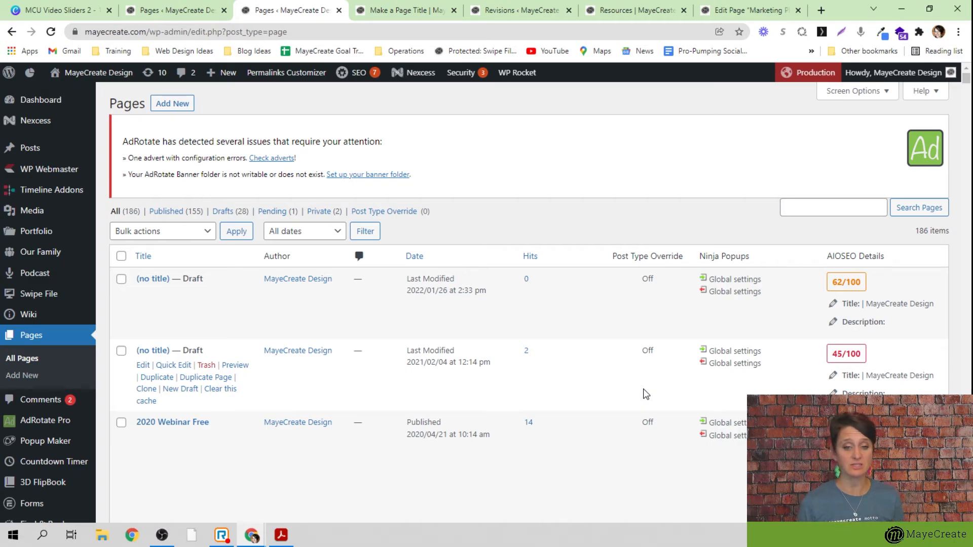
Revisit the Marketing Plan Workbook editor and the live Resources page, and return to the Pages list
click(721, 13)
click(609, 11)
mouse_move(546, 132)
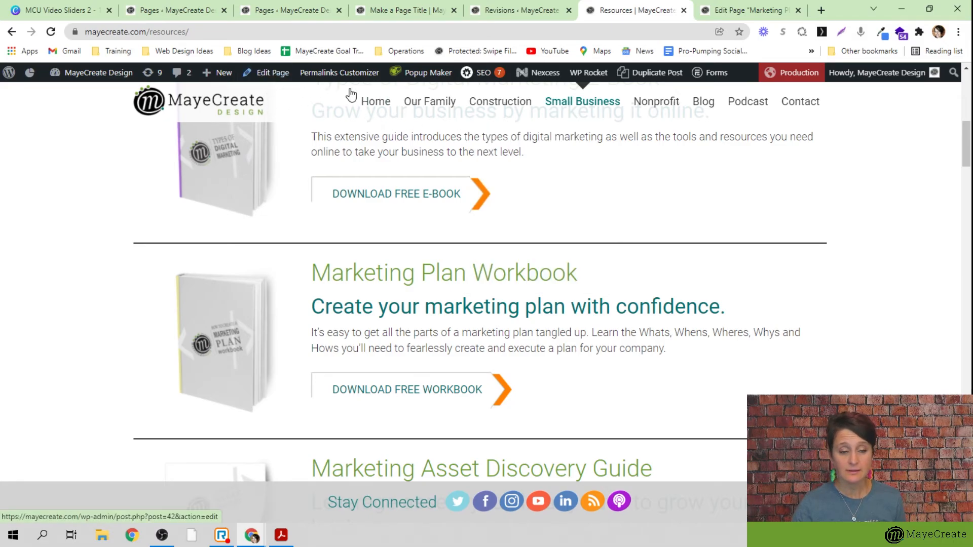
click(269, 12)
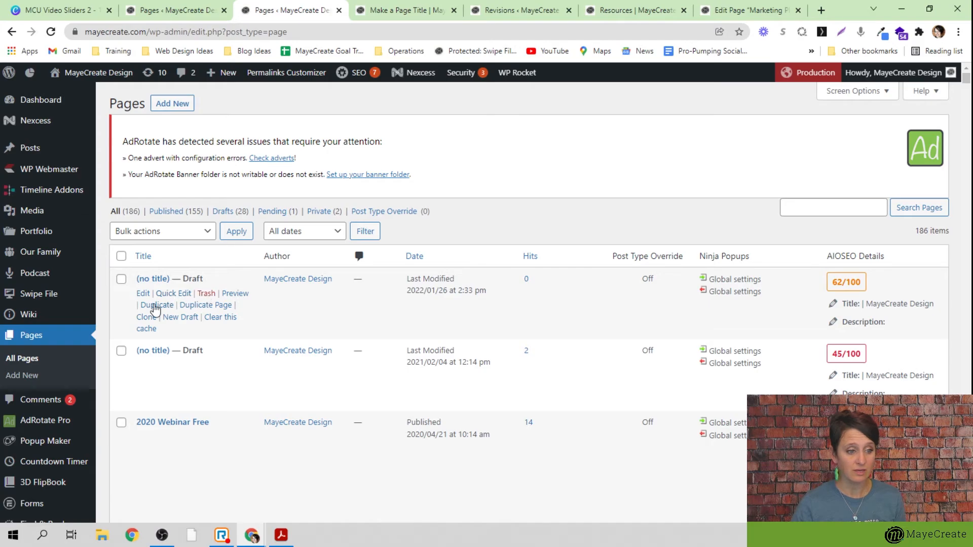